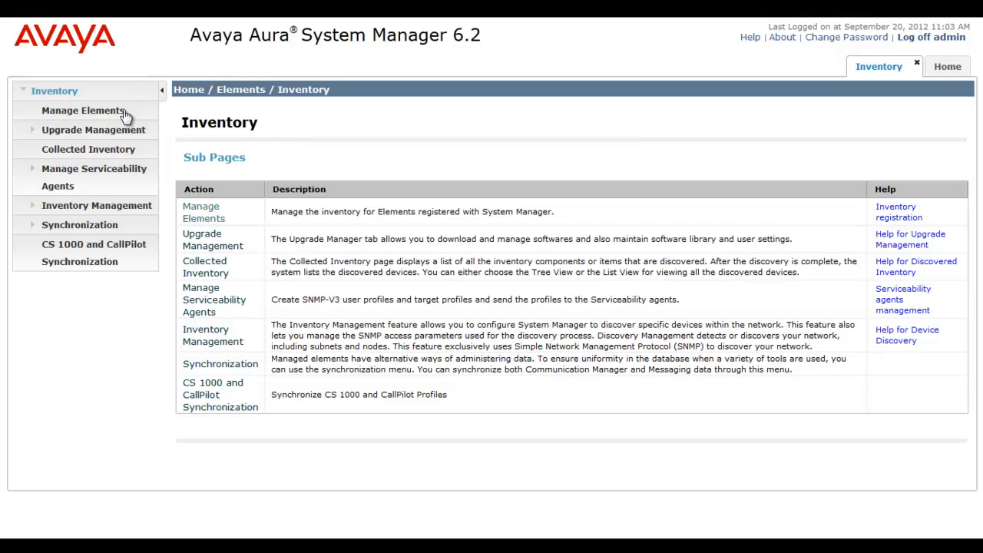
# Open Inventory > Manage Elements to list the 39 registered elements
pyautogui.click(119, 111)
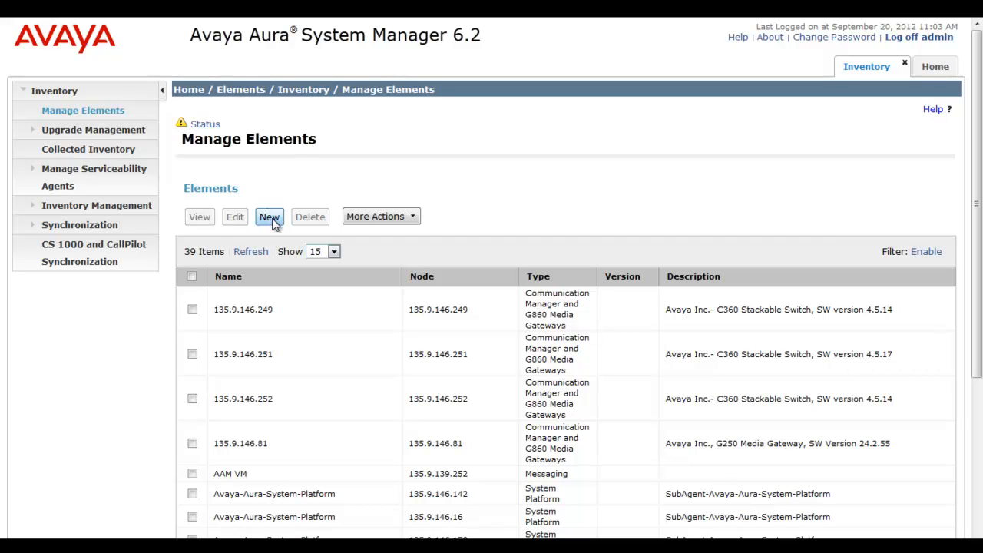
# Create a new B5800 Branch Gateway element with name and description SIMSB5800
pyautogui.click(270, 218)
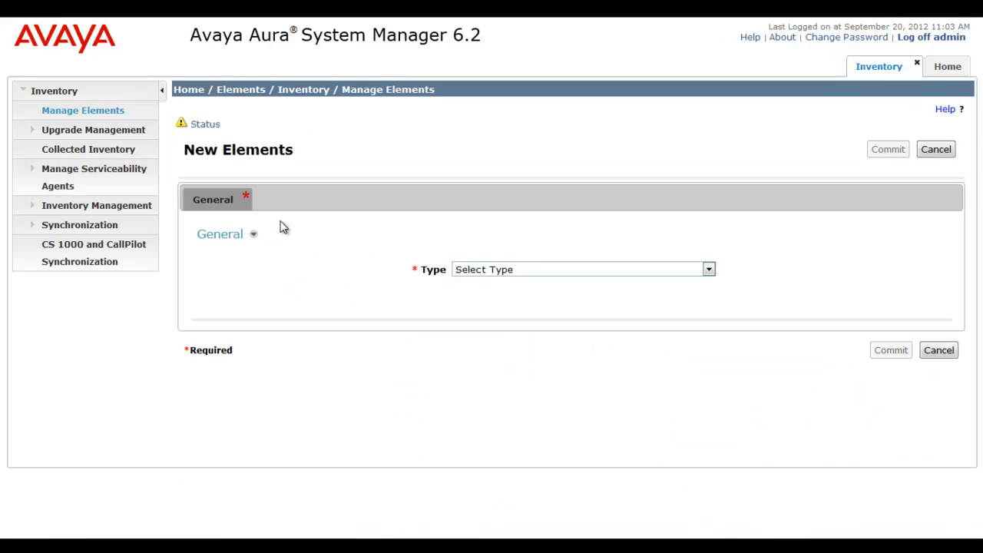
pyautogui.click(582, 270)
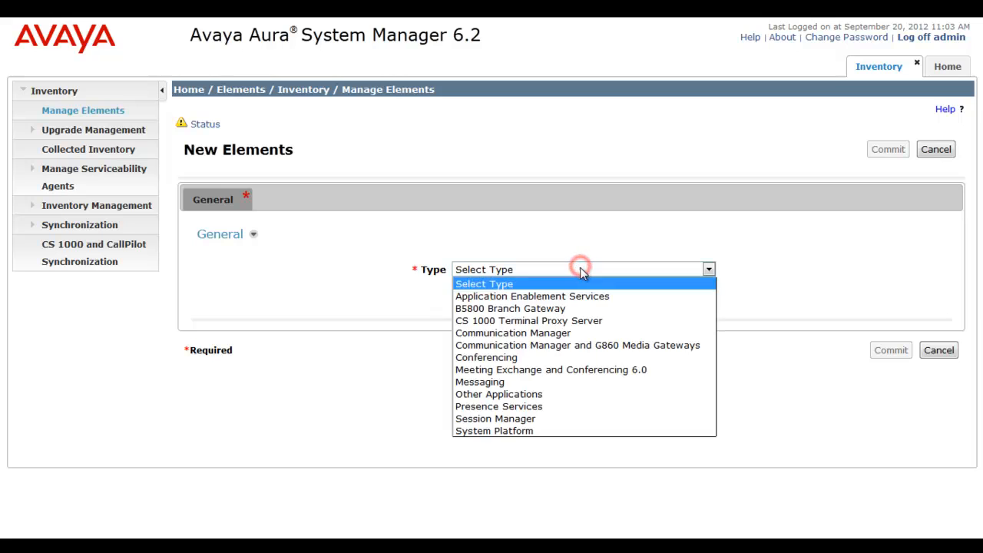
pyautogui.click(583, 308)
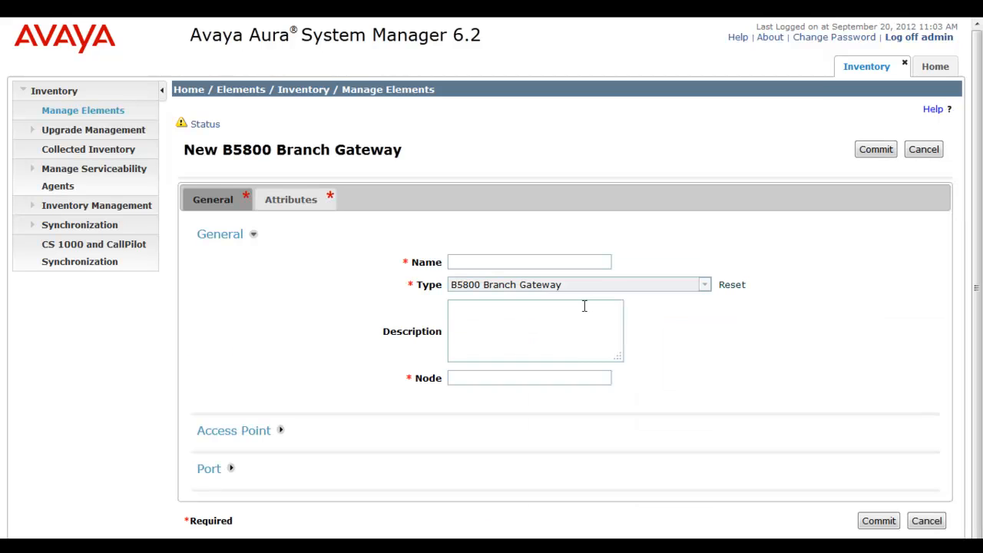
pyautogui.click(543, 262)
pyautogui.write('SIMSB5800')
pyautogui.press('Tab')
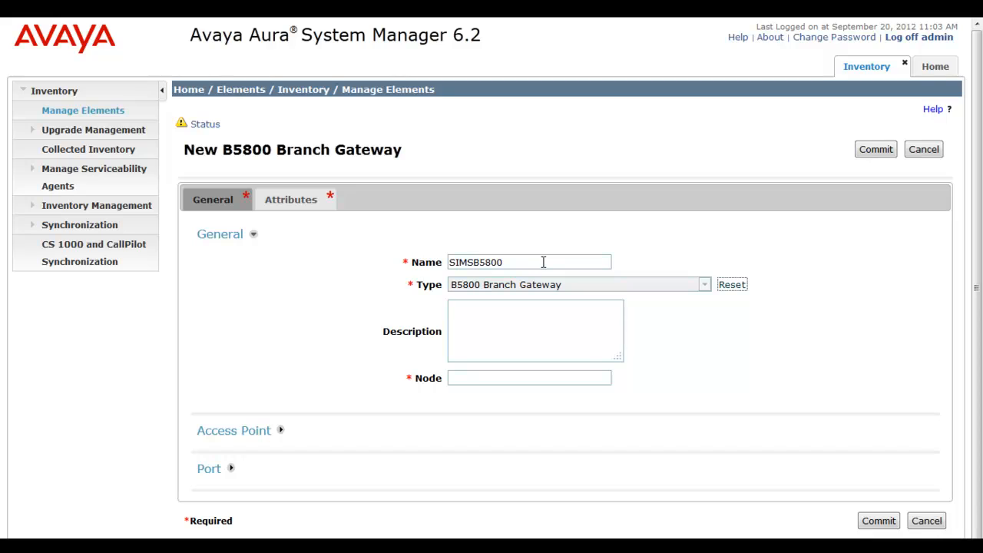
pyautogui.press('Tab')
pyautogui.write('SIMSB5800')
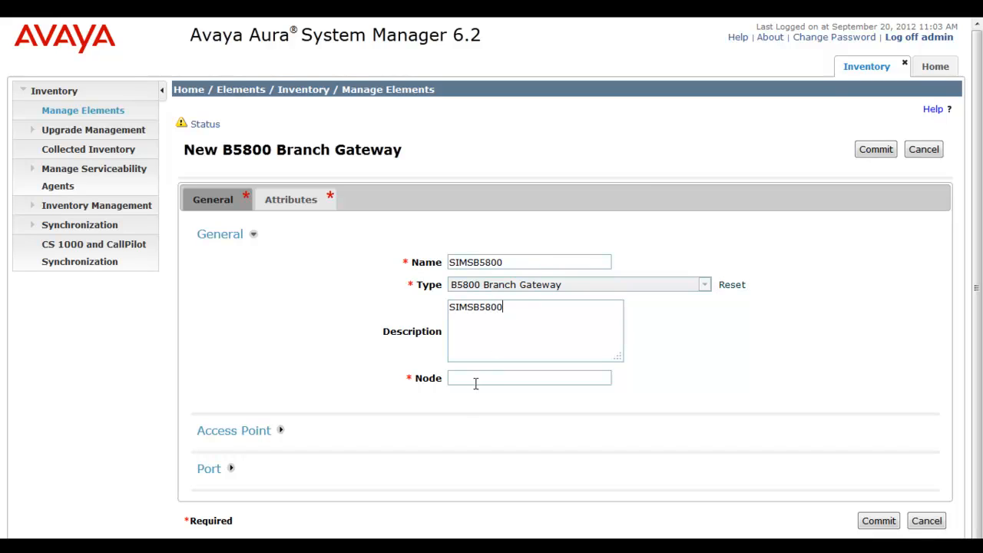
# Fill in node 135.105.129.6 and show the element's Attributes
pyautogui.click(472, 380)
pyautogui.write('135.105.129.6')
pyautogui.click(274, 467)
pyautogui.click(305, 202)
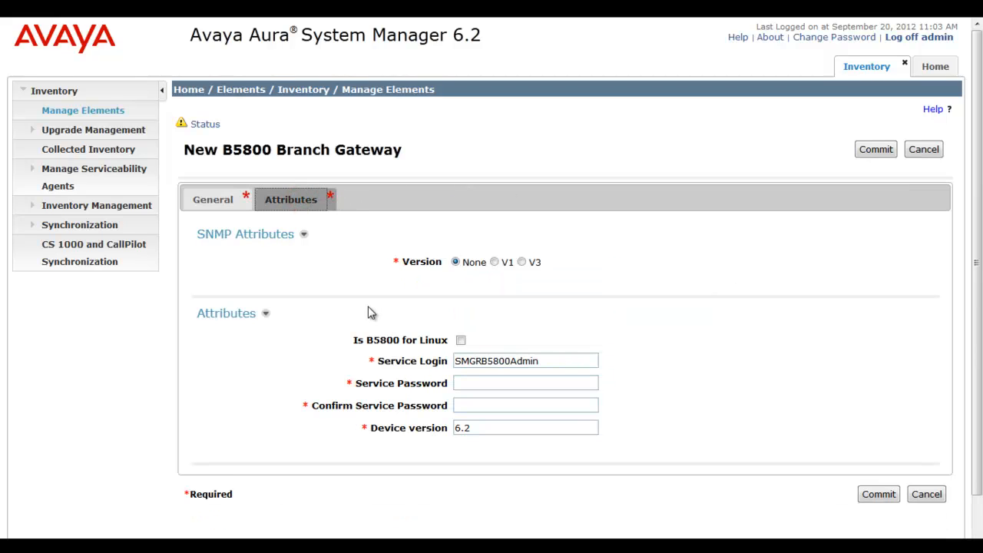
# Set the SNMP version to V1 with read community 'public'
pyautogui.click(397, 268)
pyautogui.click(496, 263)
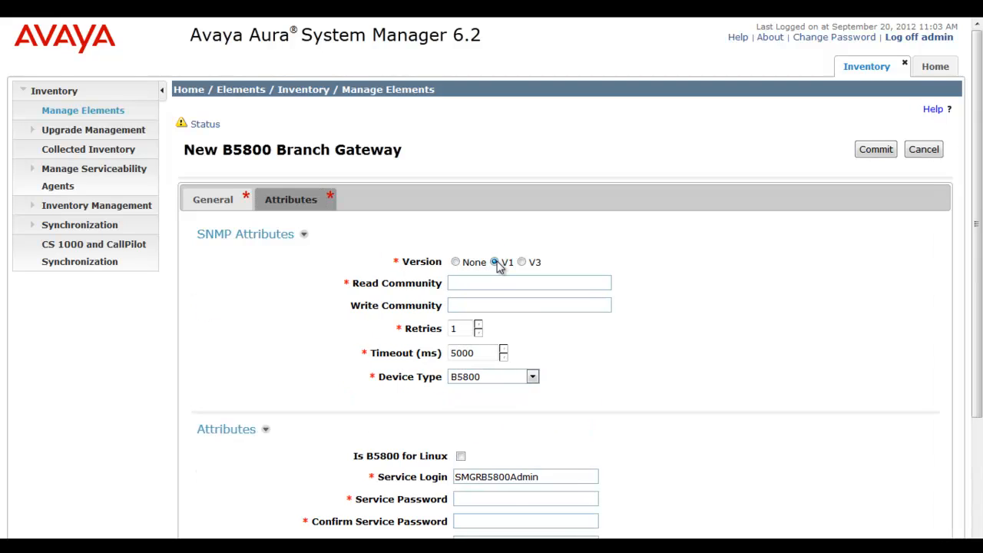
pyautogui.click(471, 283)
pyautogui.write('pu')
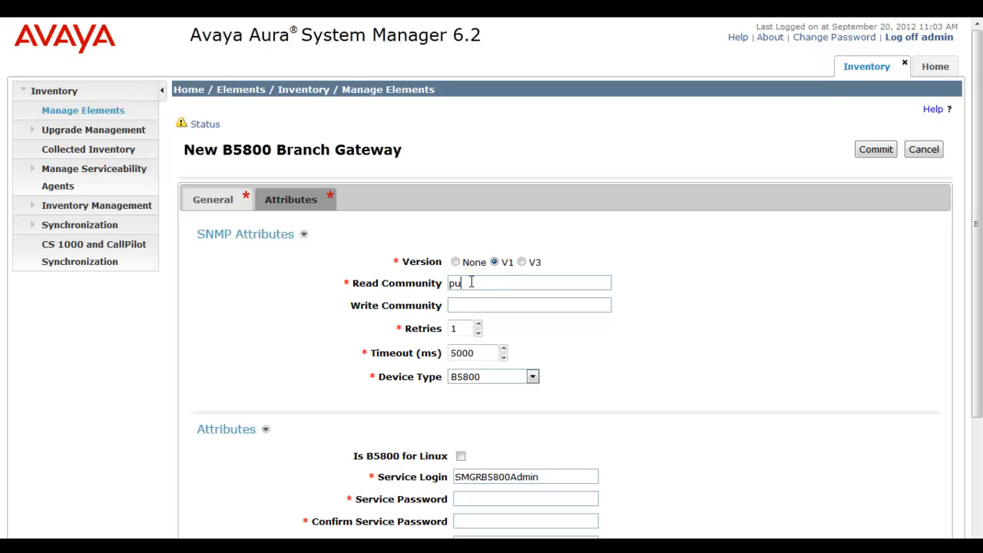
pyautogui.write('blic')
# Paste the service password into both the password and confirmation fields
pyautogui.moveTo(974, 369); pyautogui.dragTo(975, 464)
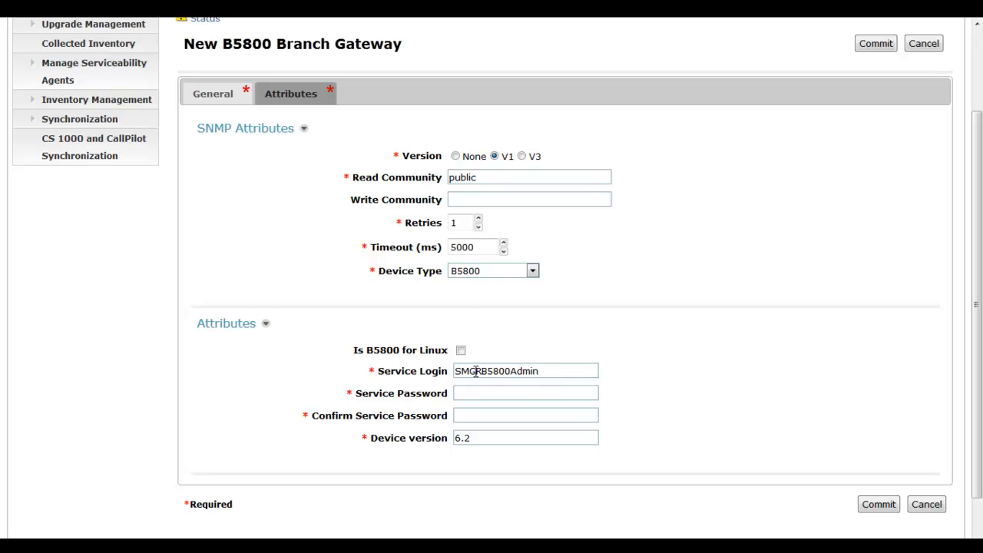
pyautogui.doubleClick(544, 370)
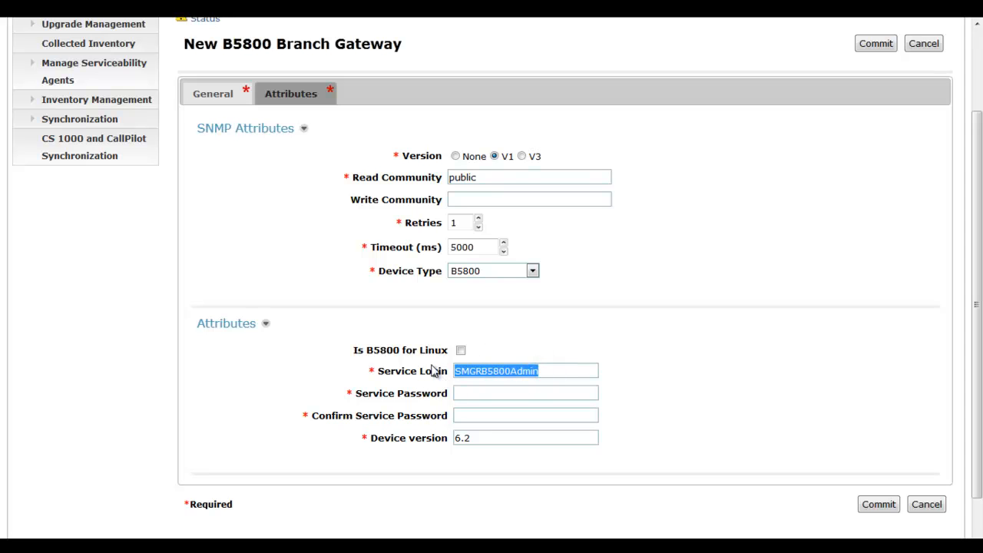
pyautogui.press('Tab')
pyautogui.hotkey('ctrl', 'v')
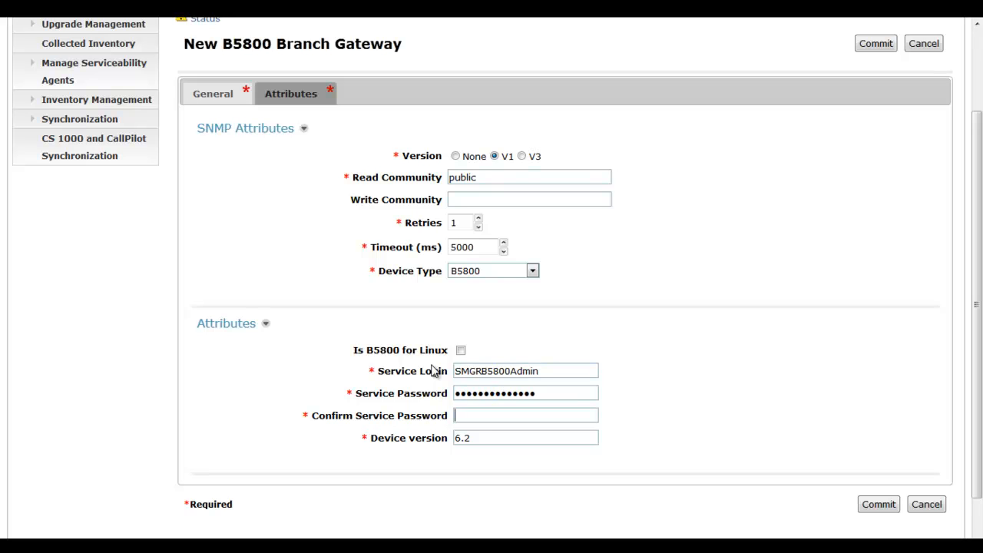
pyautogui.press('Tab')
pyautogui.hotkey('ctrl', 'v')
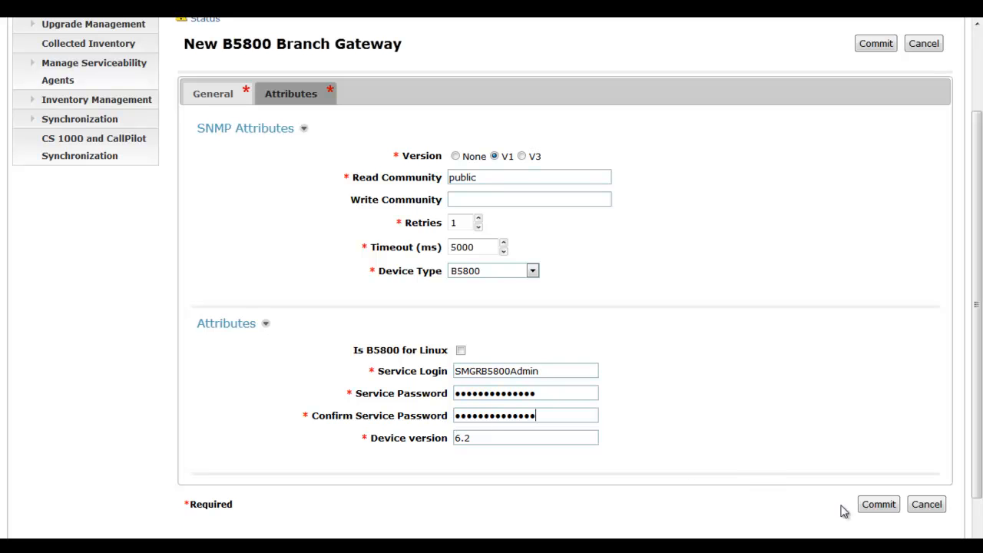
pyautogui.scroll(3, 975, 214)
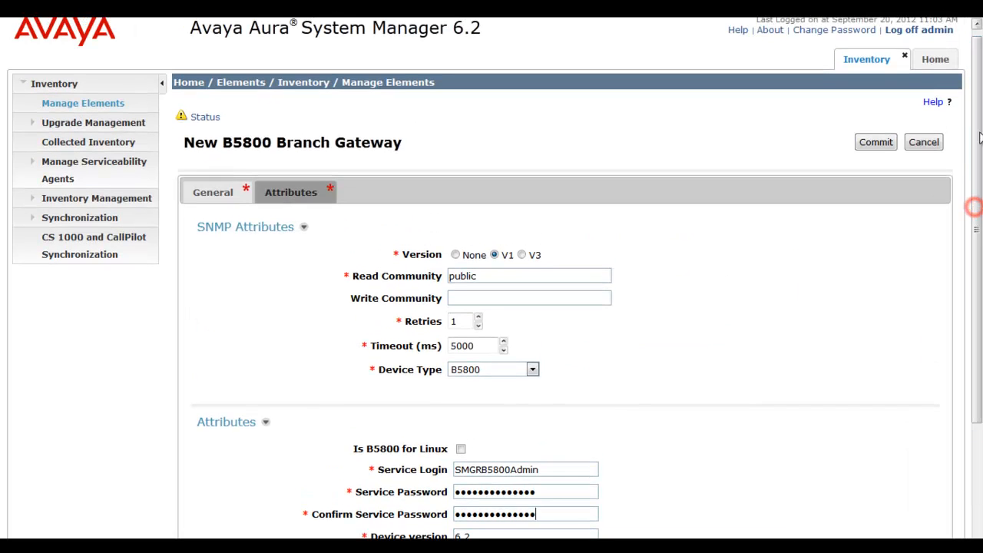
# Commit SIMSB5800, locate it by sorting on Type, then open Synchronization > B5800 Branch Gateway
pyautogui.click(878, 142)
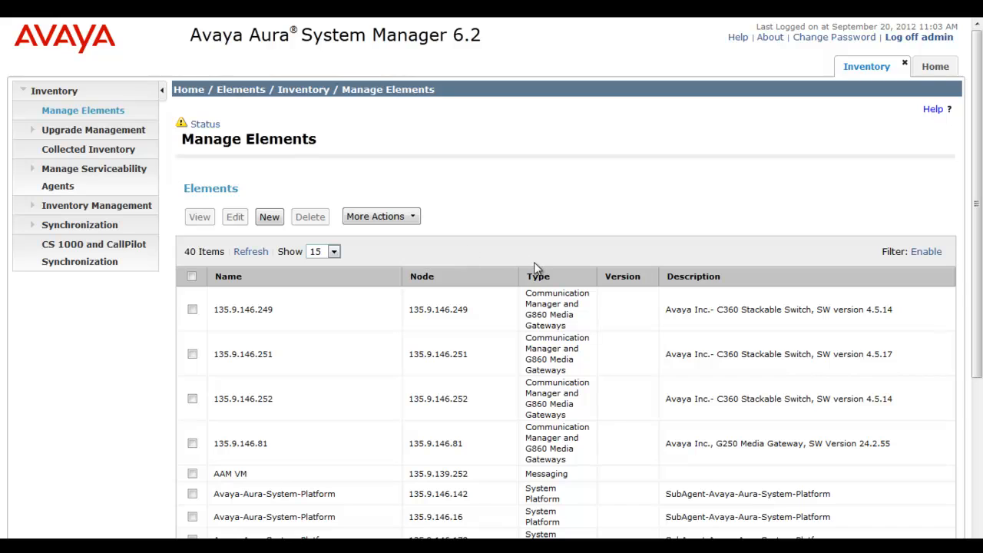
pyautogui.click(548, 273)
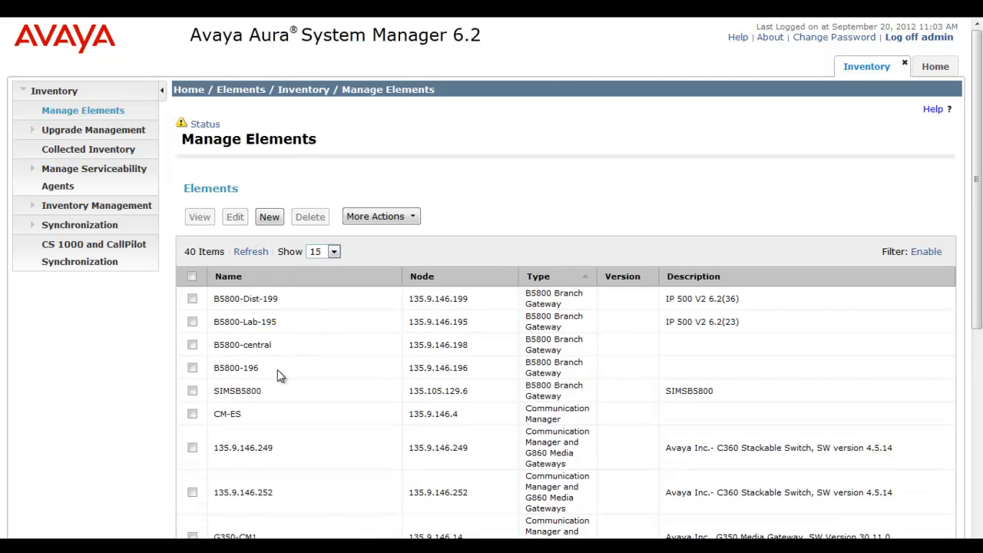
pyautogui.click(274, 393)
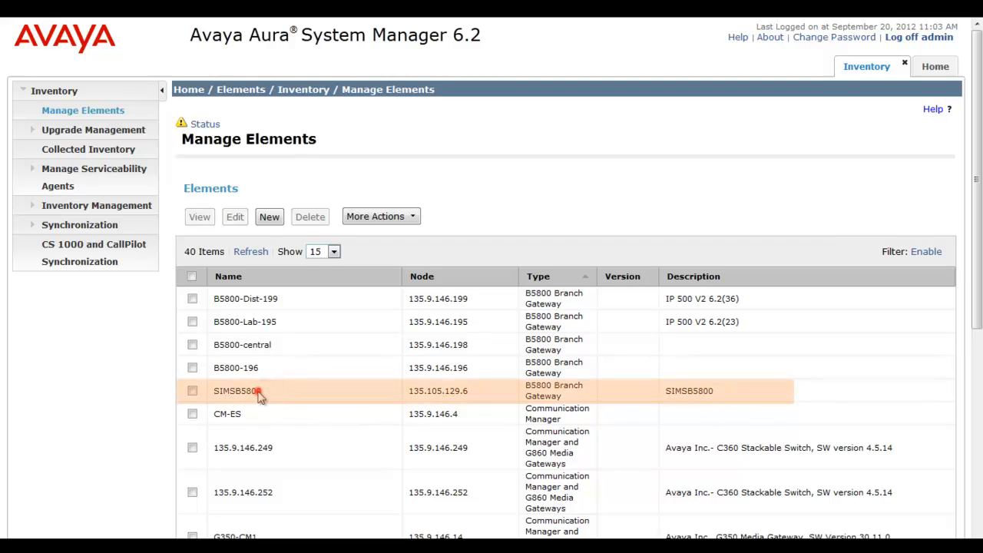
pyautogui.click(260, 394)
pyautogui.click(112, 227)
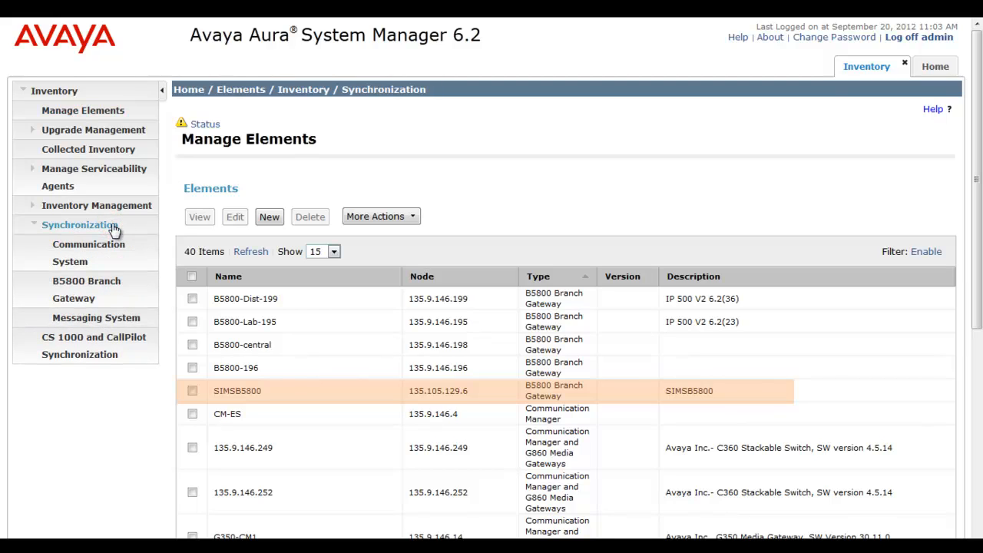
pyautogui.click(114, 286)
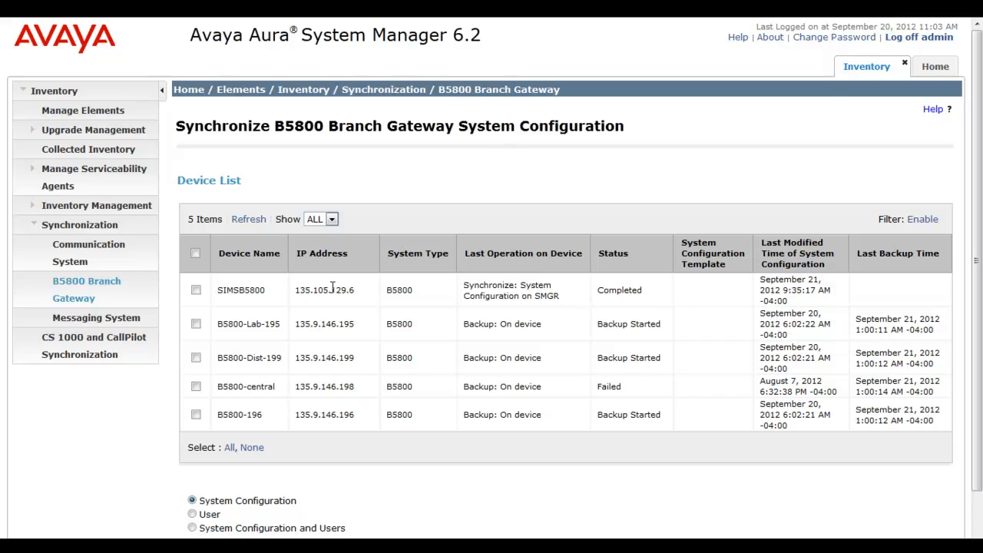
# Tick SIMSB5800 with System Configuration and Users selected, and bring up the Schedule page
pyautogui.click(228, 297)
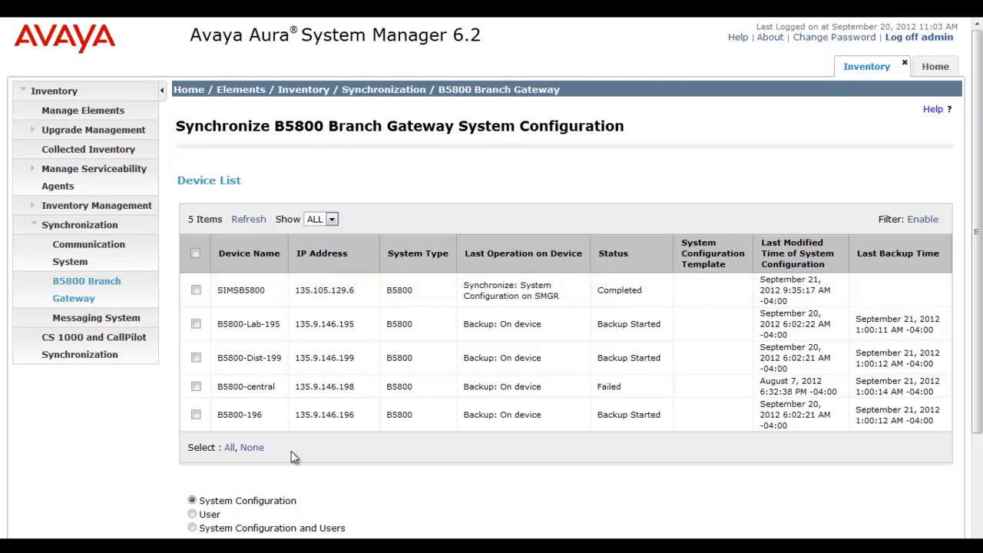
pyautogui.click(192, 528)
pyautogui.click(835, 301)
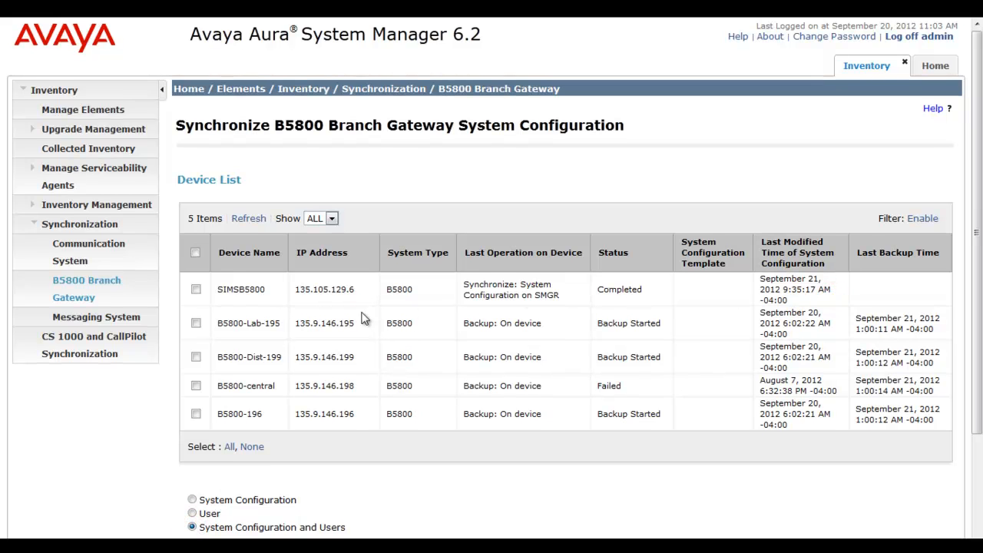
pyautogui.click(196, 290)
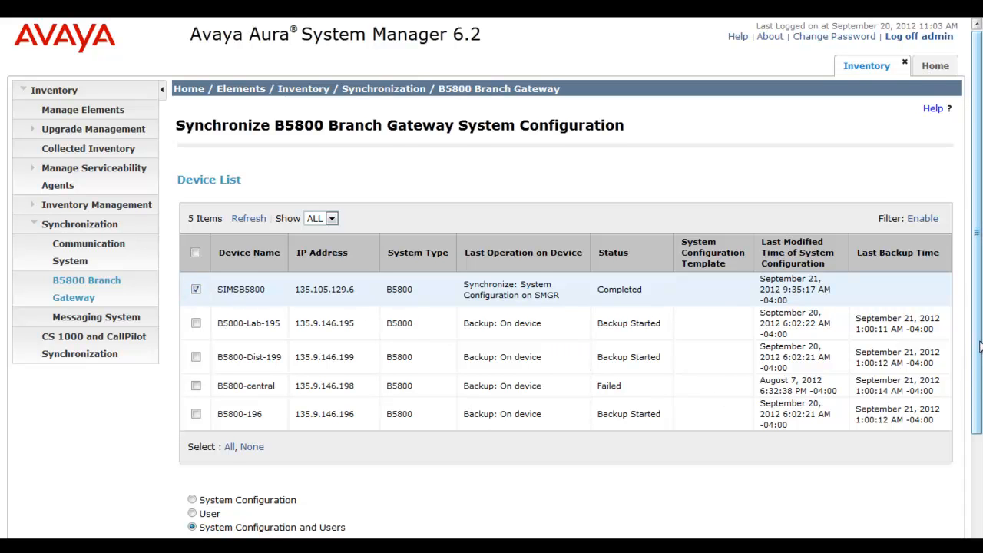
pyautogui.scroll(-2, 979, 348)
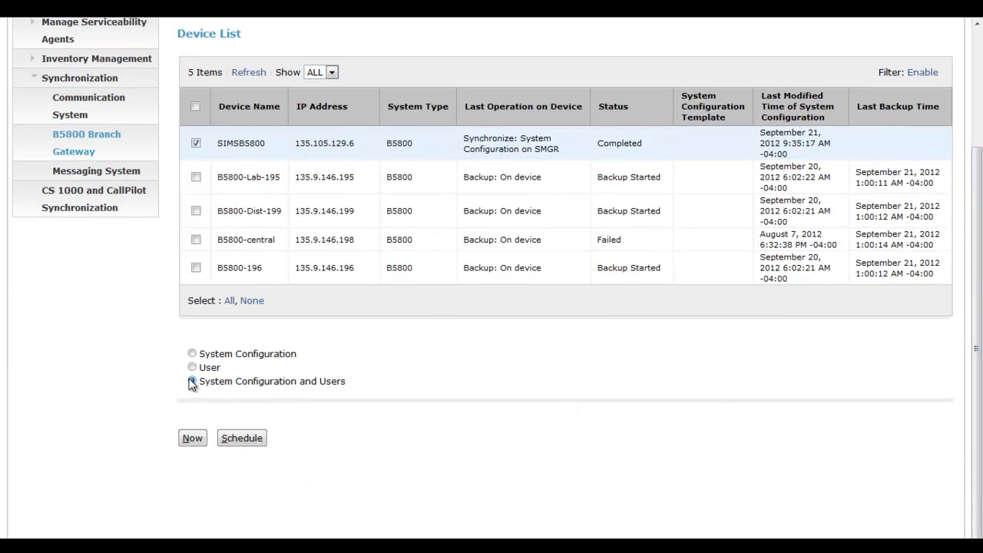
pyautogui.click(192, 381)
pyautogui.click(230, 439)
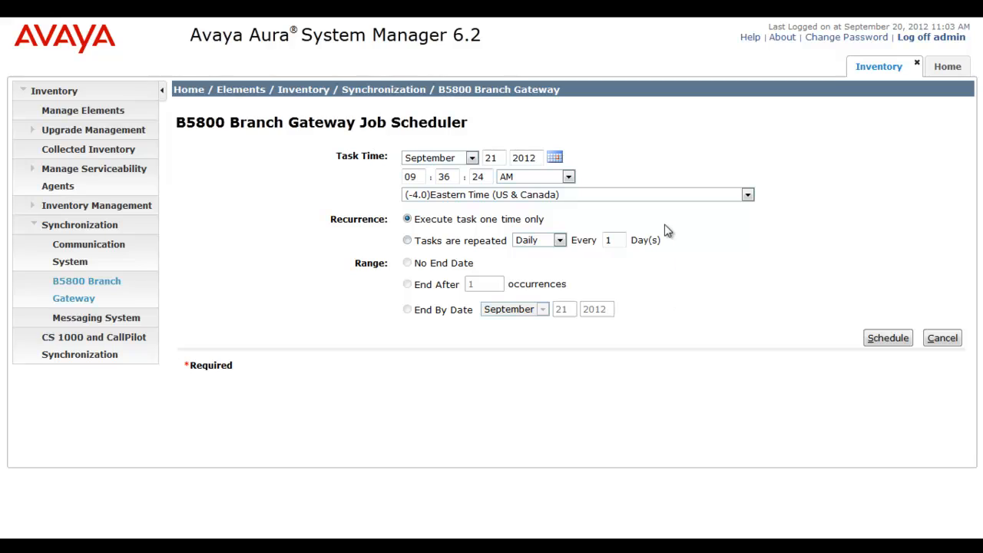
# Leave recurrence at Daily and cancel the job scheduler without scheduling
pyautogui.click(608, 169)
pyautogui.click(560, 240)
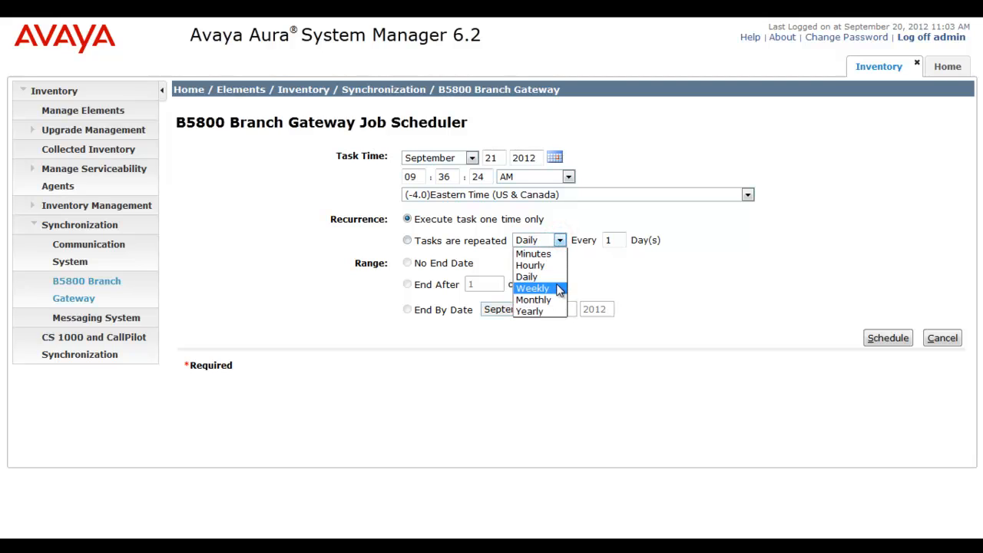
pyautogui.click(632, 269)
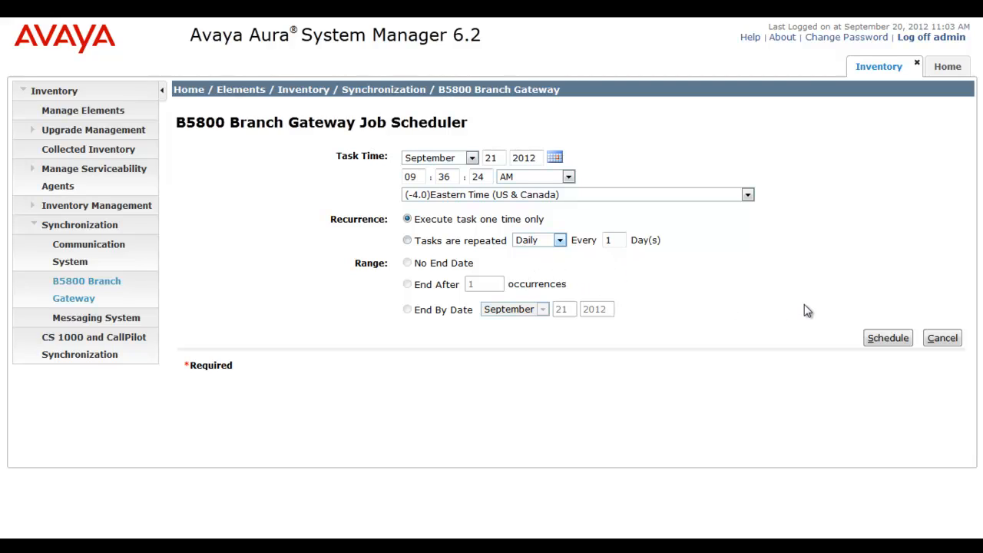
pyautogui.click(934, 337)
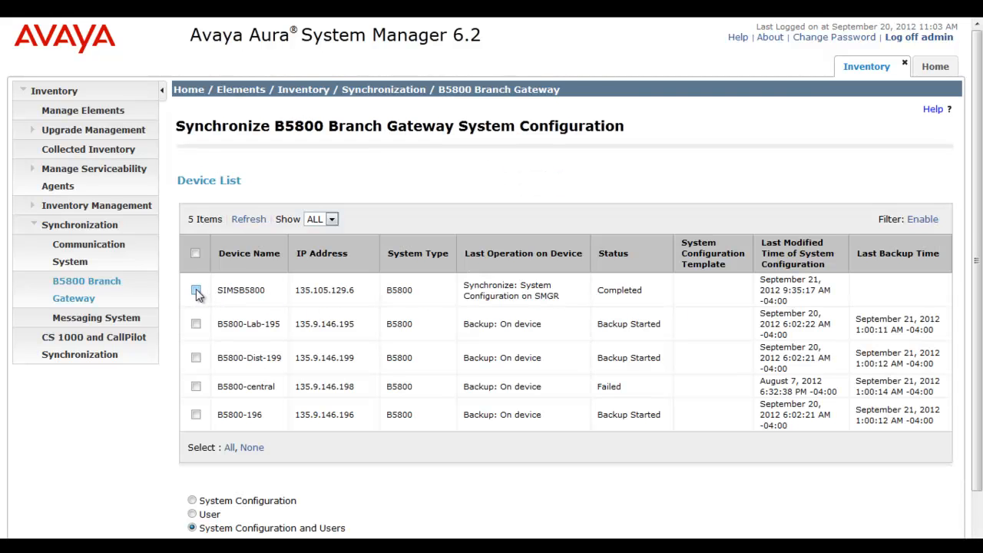
# Sync SIMSB5800's system configuration and users now, refresh until Completed, then go Home
pyautogui.click(196, 290)
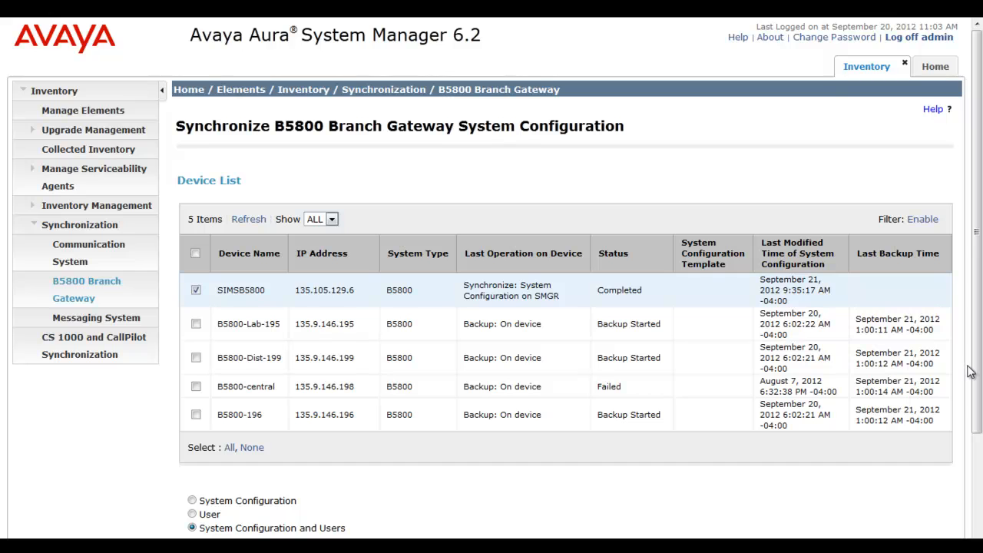
pyautogui.moveTo(977, 366); pyautogui.dragTo(979, 459)
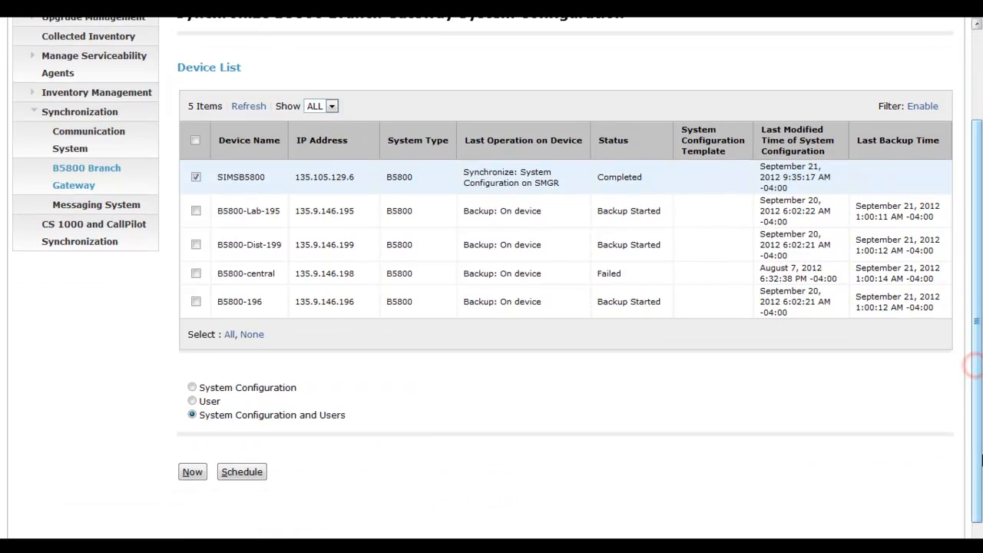
pyautogui.click(193, 473)
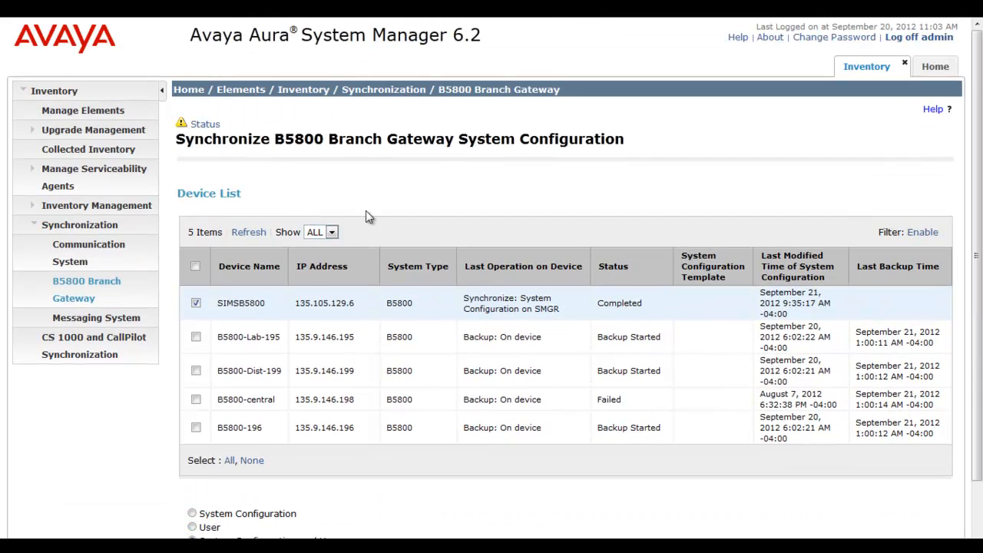
pyautogui.click(248, 233)
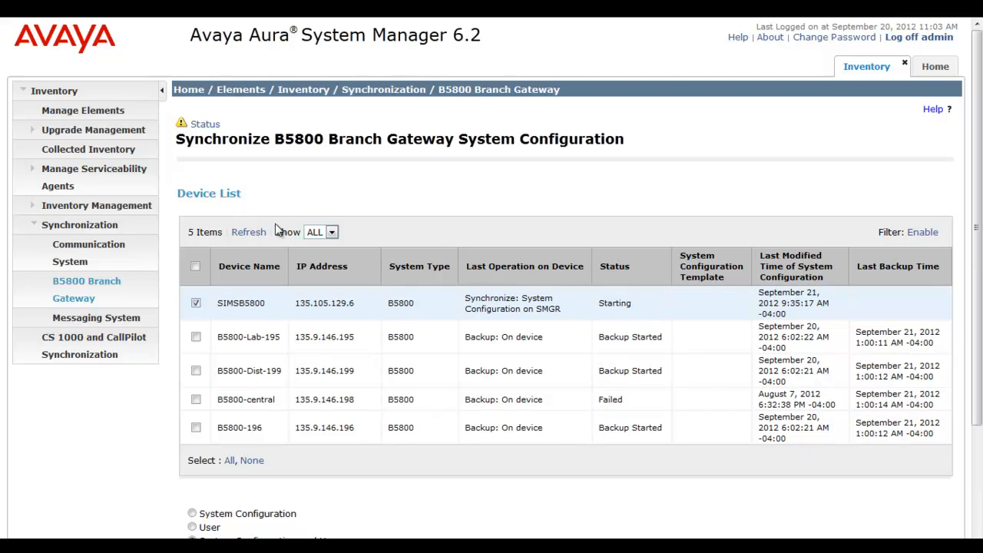
pyautogui.click(249, 232)
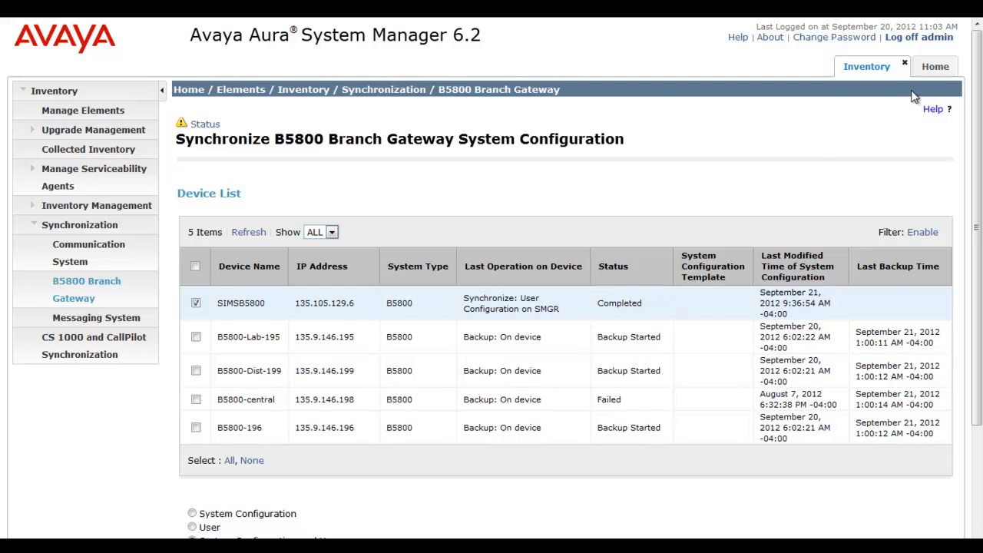
pyautogui.click(934, 66)
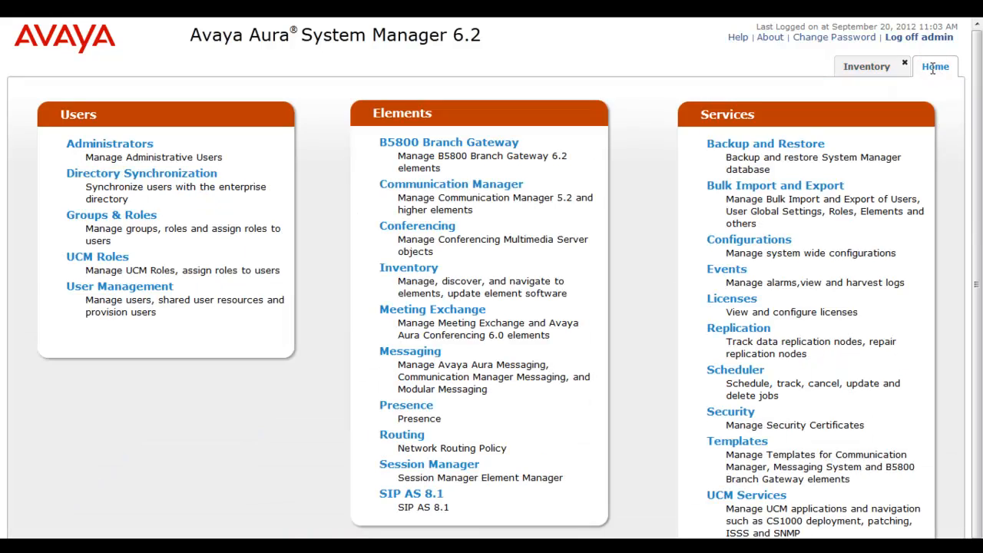
# From Scheduler > Completed Jobs, view the log of the SIMSB5800 sync job
pyautogui.click(747, 371)
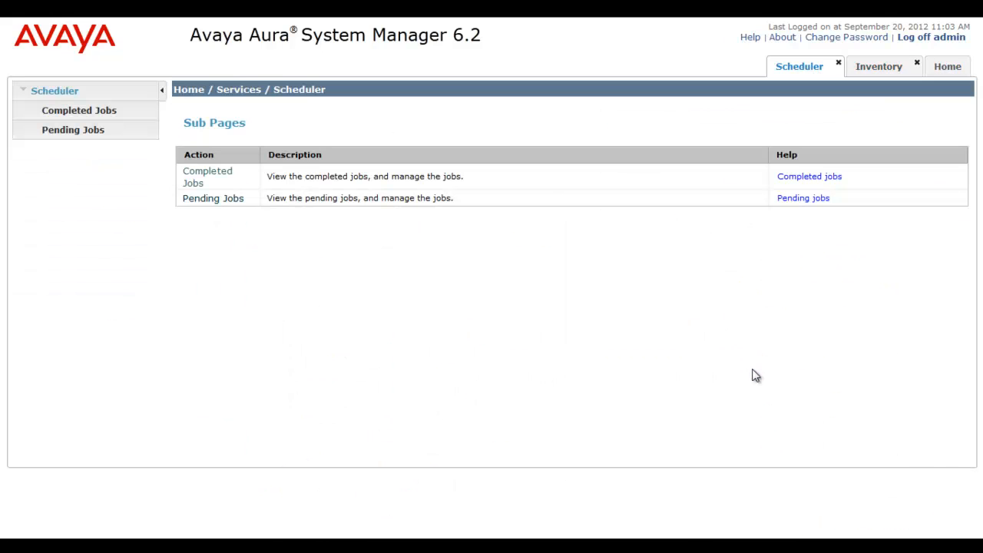
pyautogui.click(115, 114)
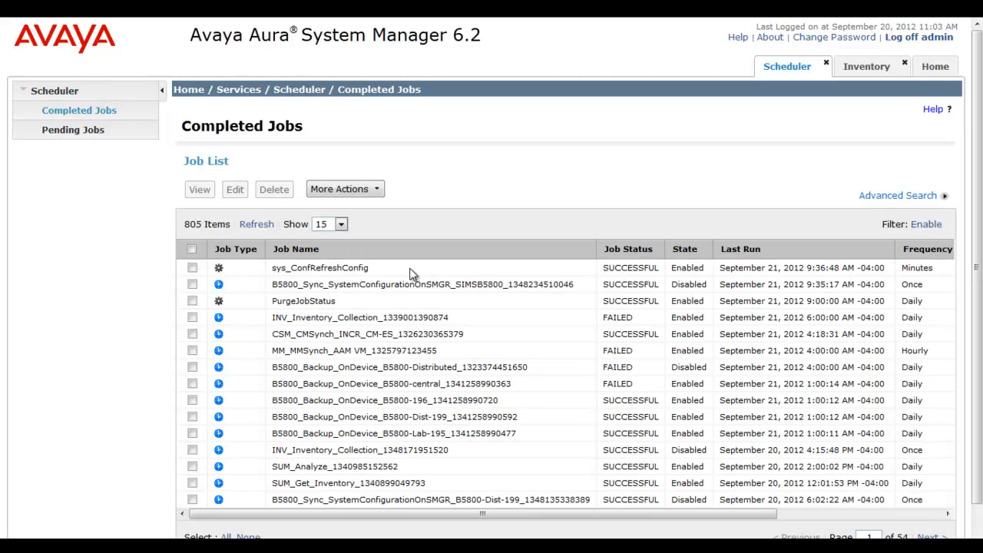
pyautogui.click(578, 285)
pyautogui.click(945, 285)
pyautogui.click(193, 284)
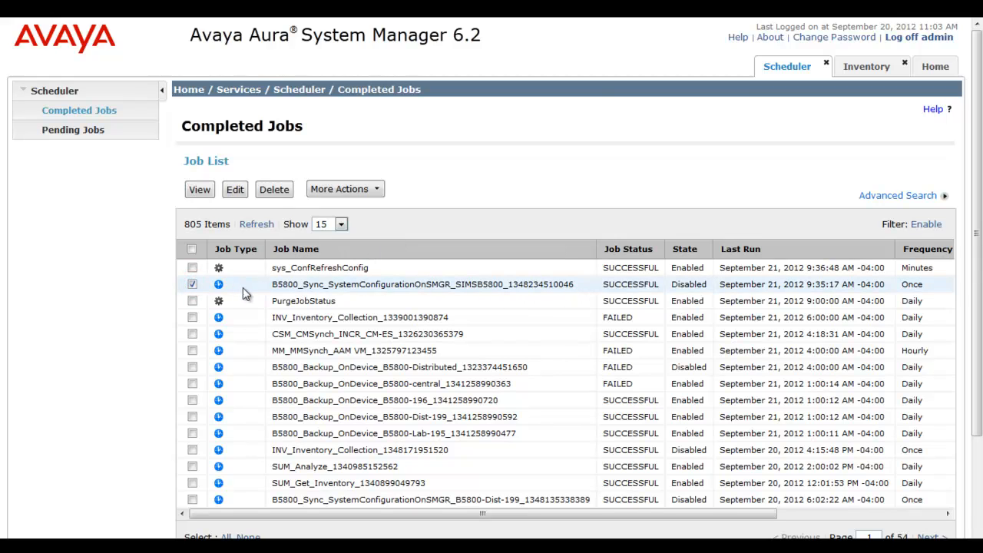
pyautogui.click(376, 190)
pyautogui.click(341, 202)
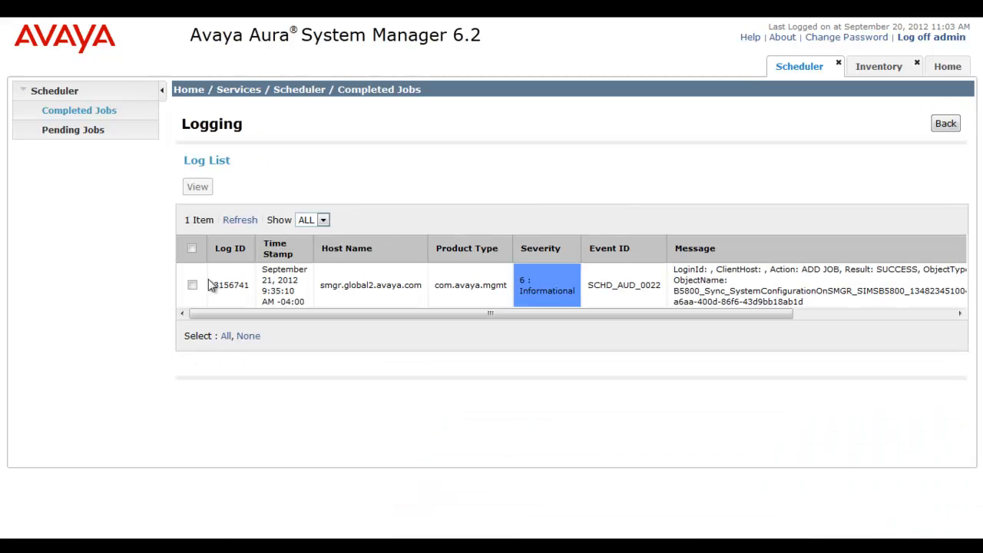
pyautogui.click(192, 285)
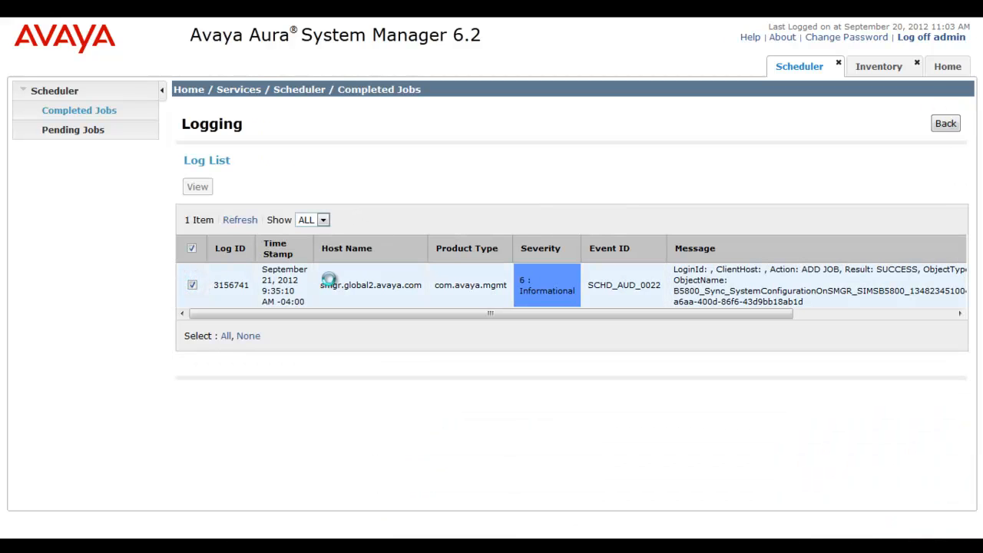
pyautogui.click(199, 187)
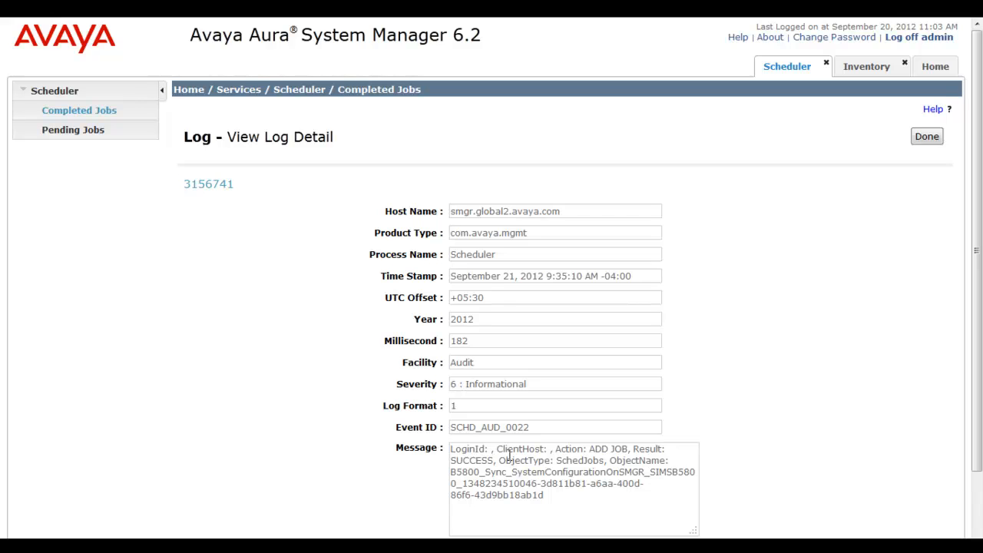
pyautogui.moveTo(494, 460); pyautogui.dragTo(450, 460)
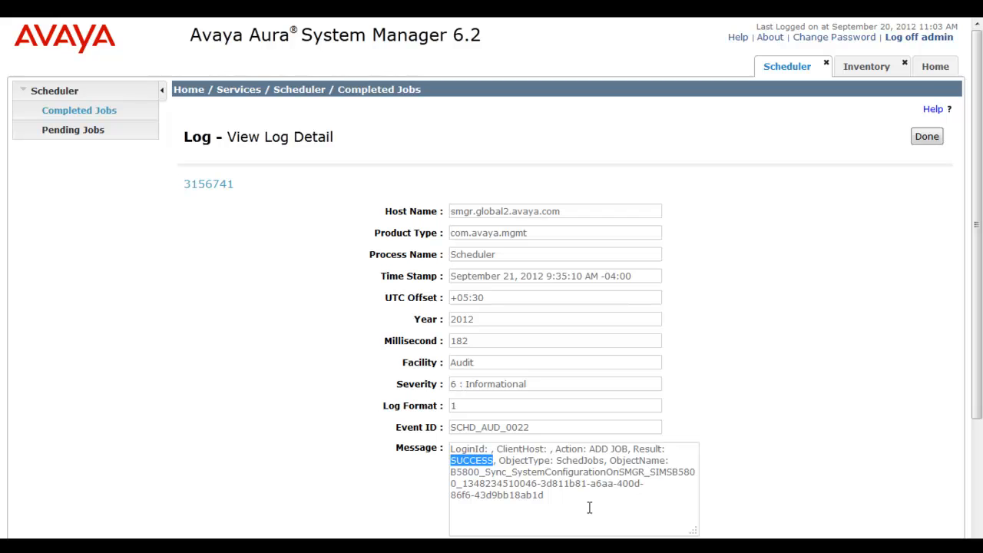
pyautogui.click(927, 137)
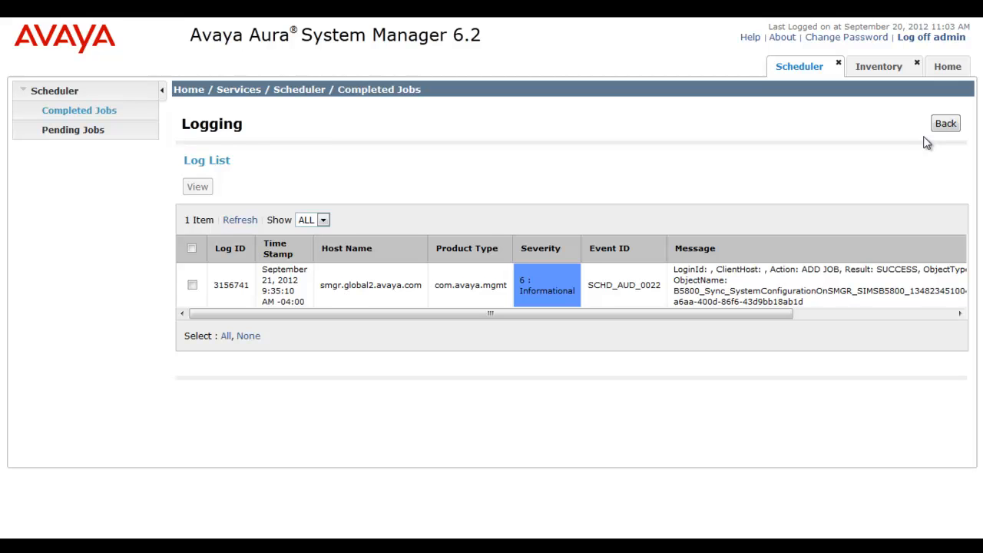
pyautogui.moveTo(926, 23)
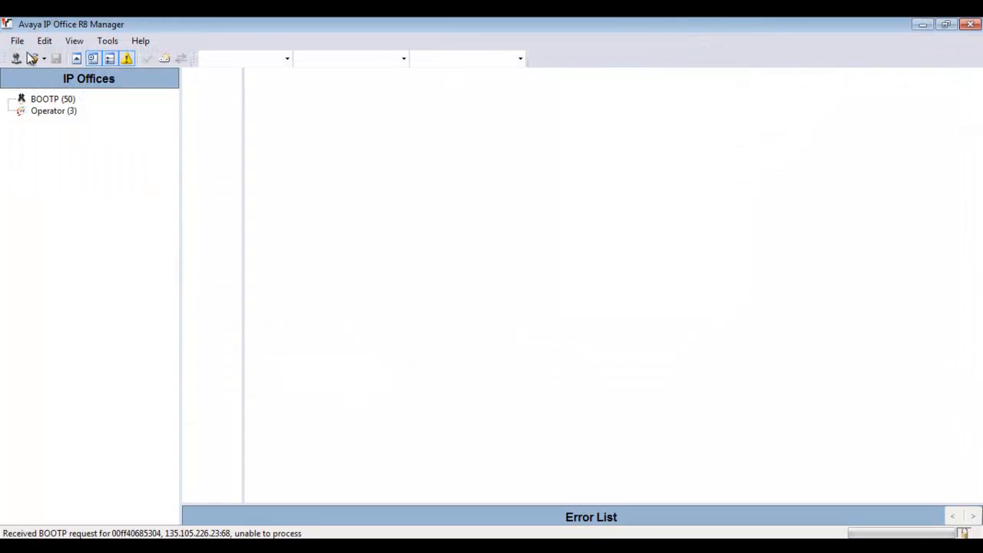
# Open File > Advanced > Security Settings and choose the SIMSB5800 system
pyautogui.click(19, 43)
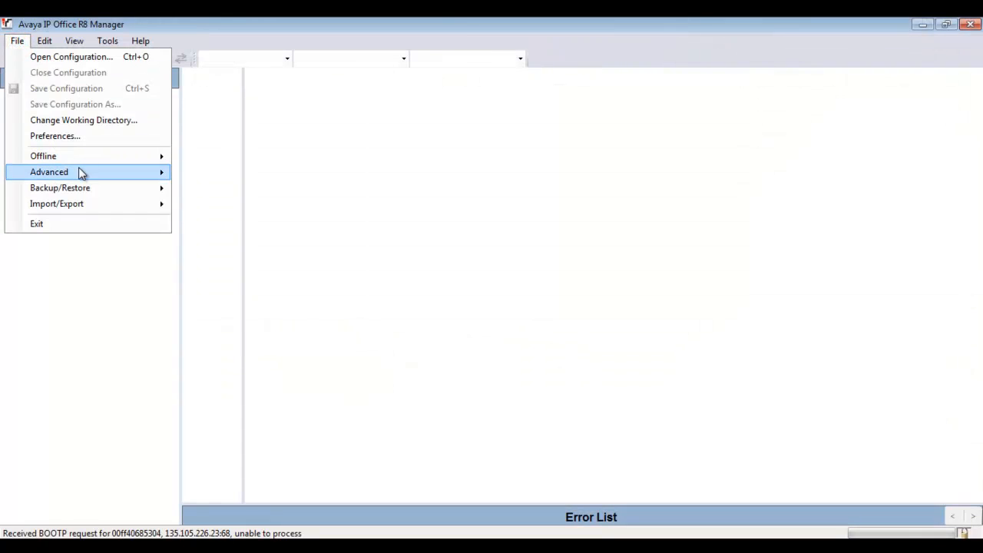
pyautogui.moveTo(107, 179)
pyautogui.click(252, 256)
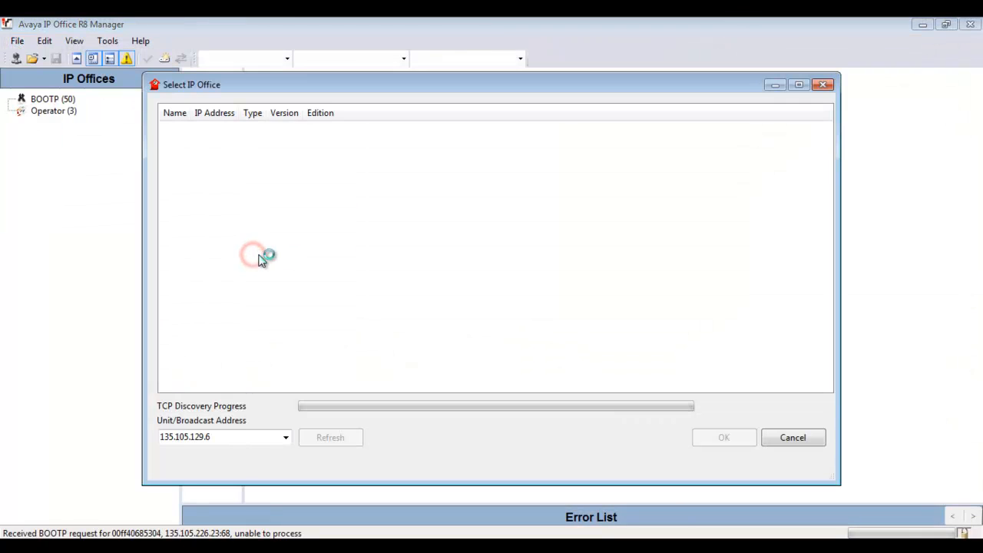
pyautogui.click(166, 143)
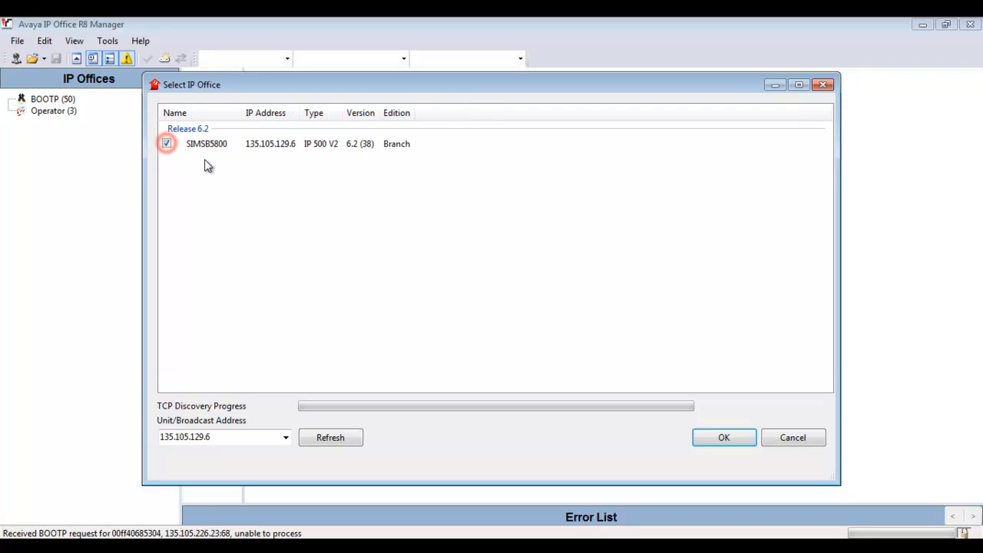
pyautogui.press('Return')
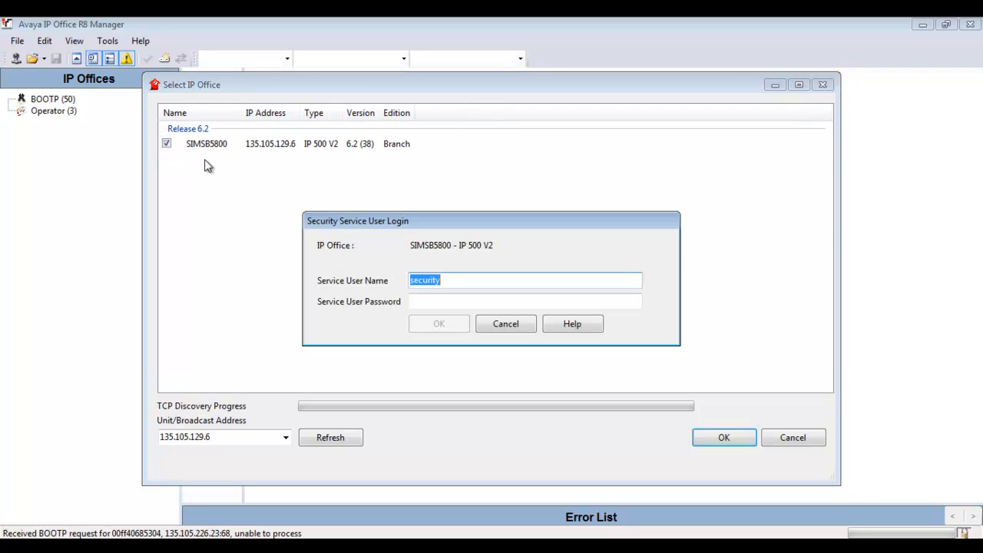
# Log in with the security service user's password and dismiss the default-password warning
pyautogui.press('Tab')
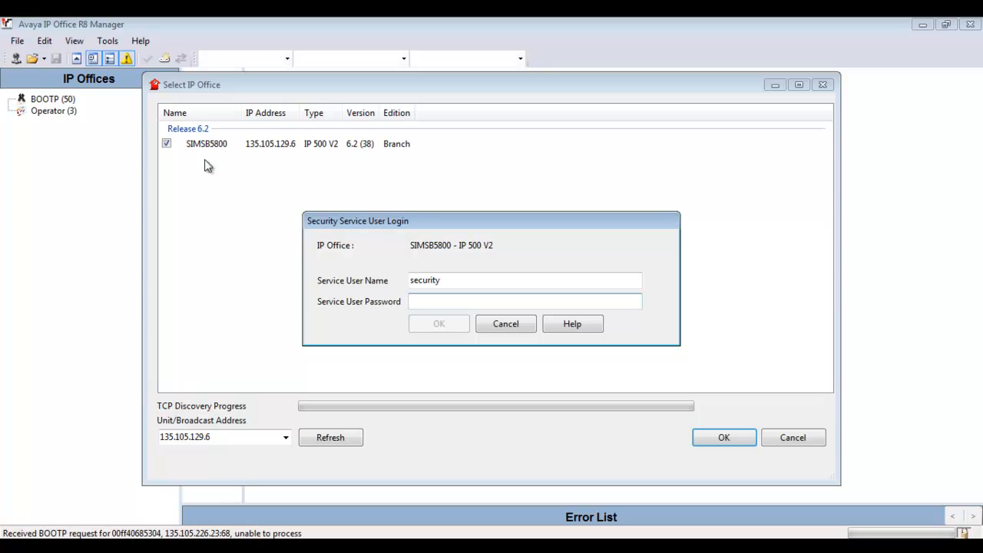
pyautogui.write('password')
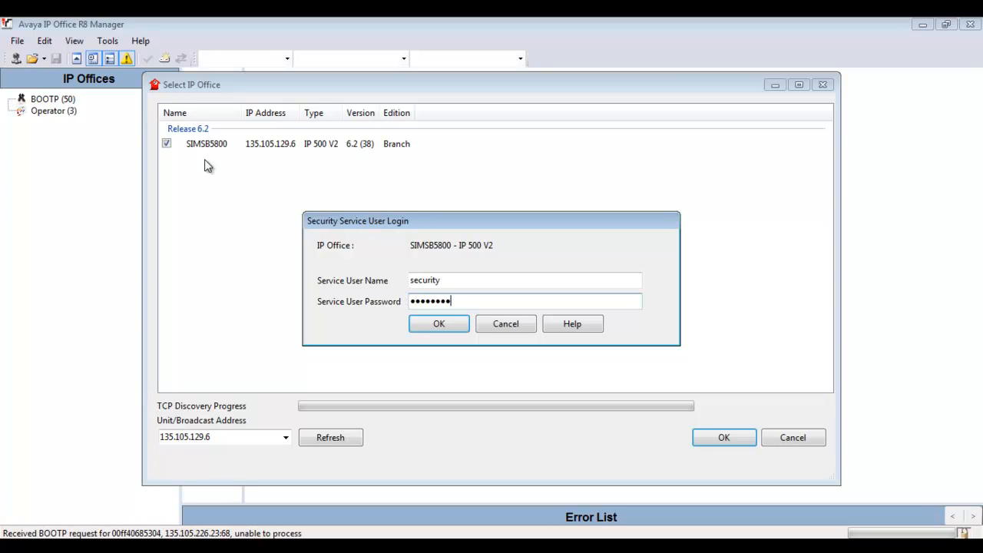
pyautogui.write('pwd')
pyautogui.press('Return')
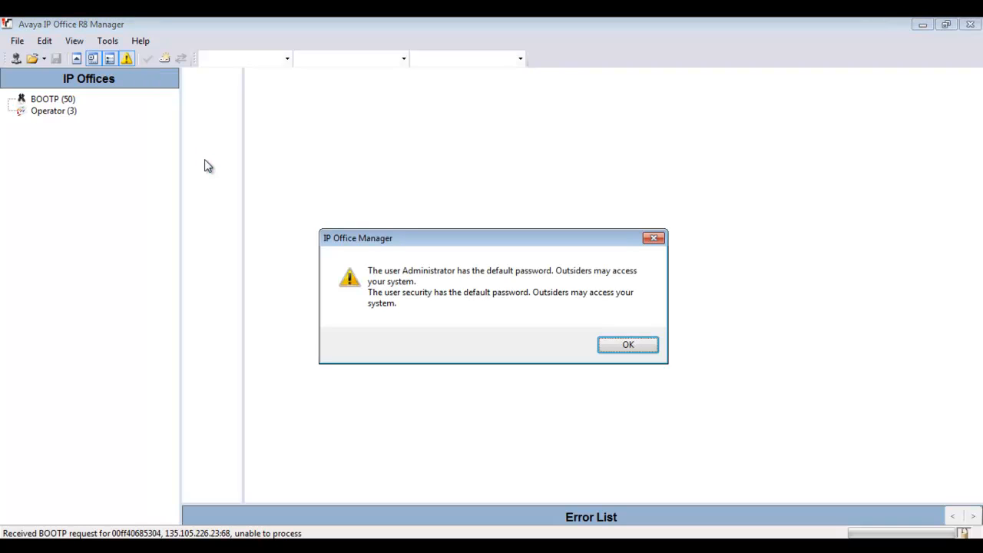
pyautogui.click(622, 349)
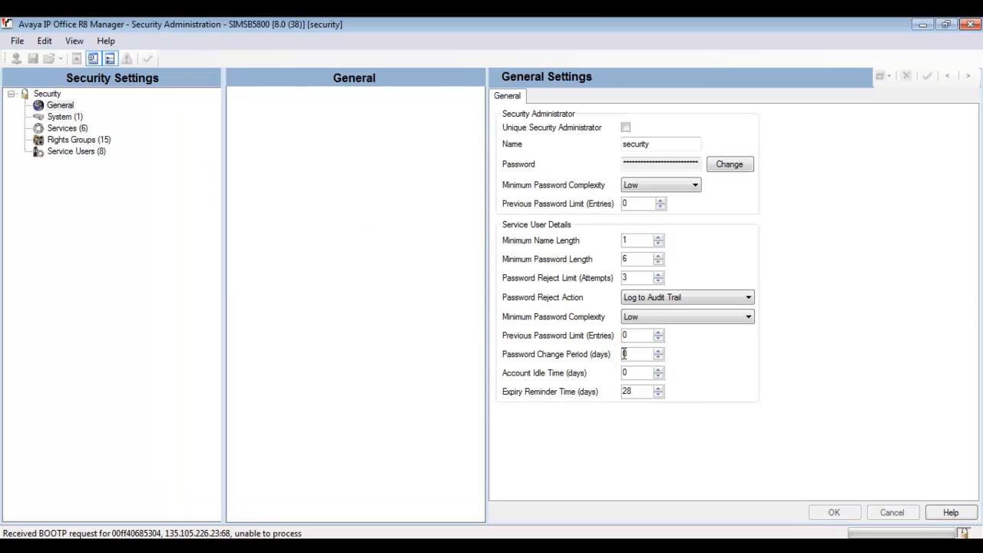
# Review the Configuration service's Under SMGR Administration box (left unchecked), then list the eight service users
pyautogui.click(77, 129)
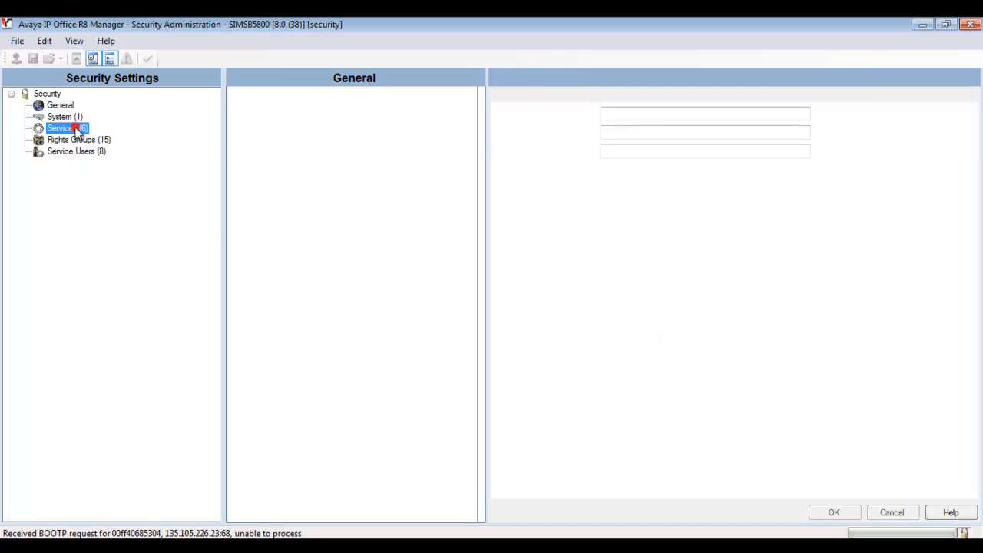
pyautogui.click(365, 173)
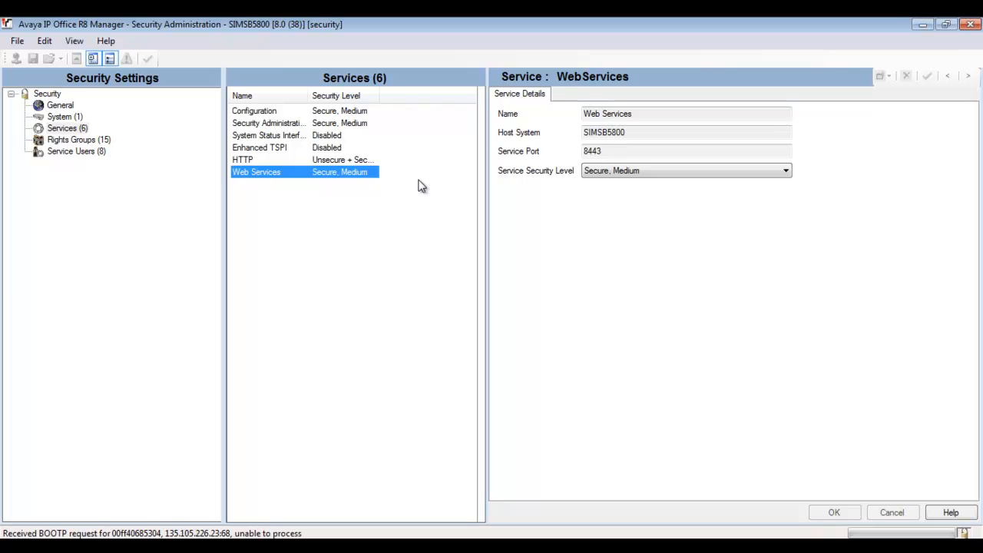
pyautogui.click(262, 109)
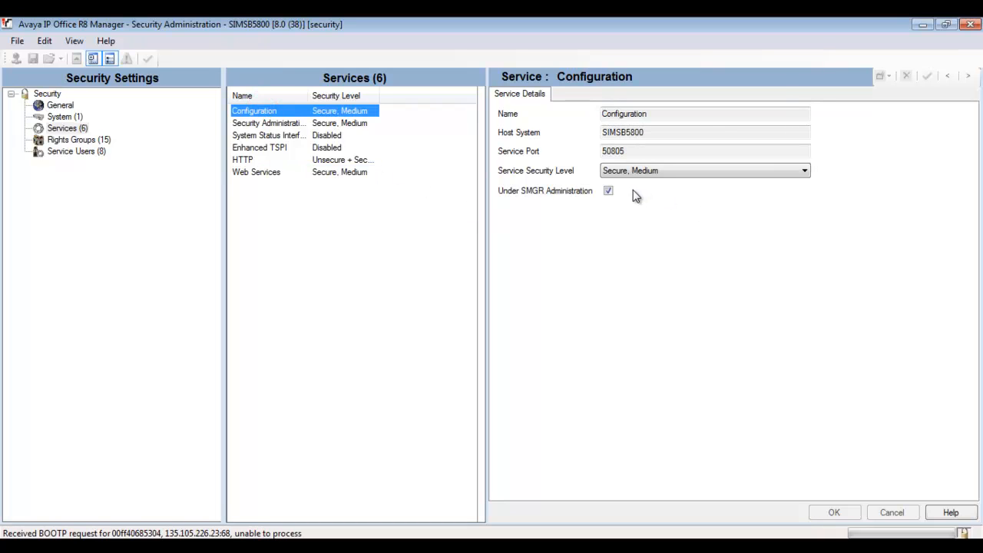
pyautogui.click(545, 202)
pyautogui.click(91, 153)
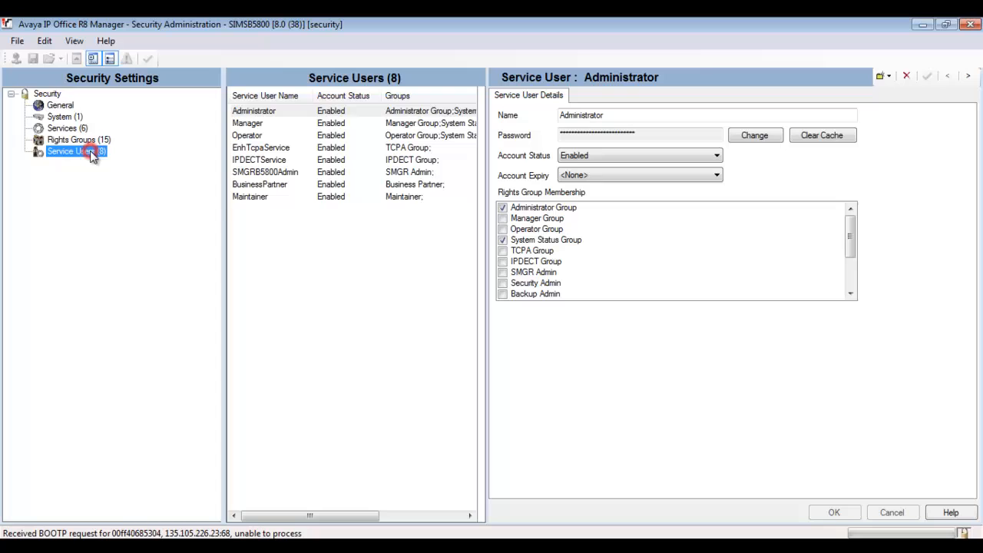
# Display SMGRB5800Admin's service user details, confirming it is enabled, non-expiring and in the SMGR Admin group
pyautogui.click(296, 175)
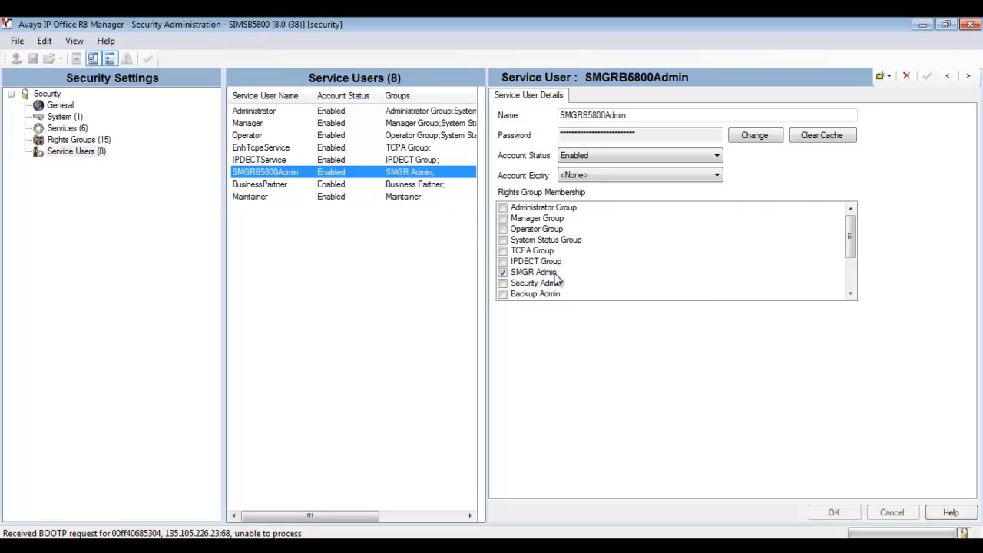
pyautogui.click(584, 274)
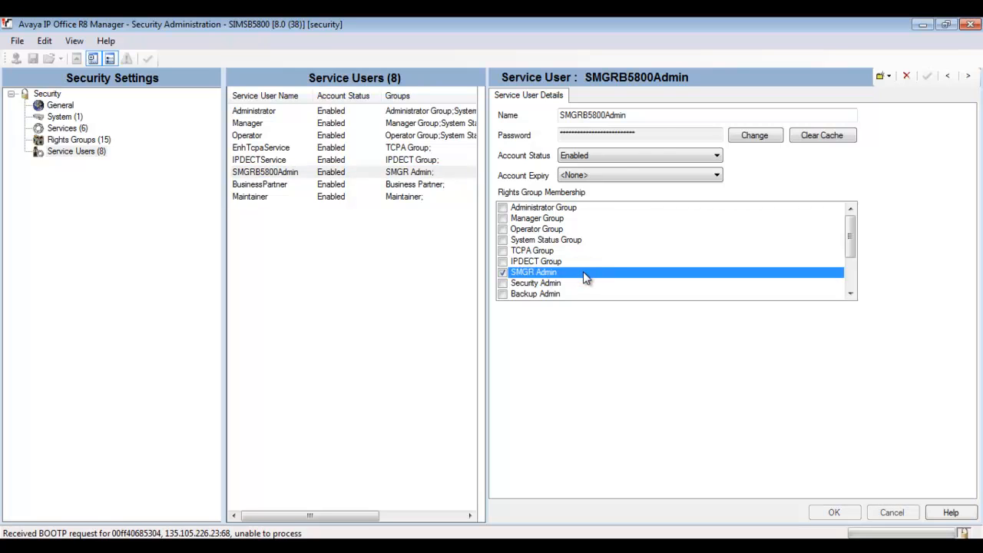
pyautogui.click(661, 129)
pyautogui.click(643, 114)
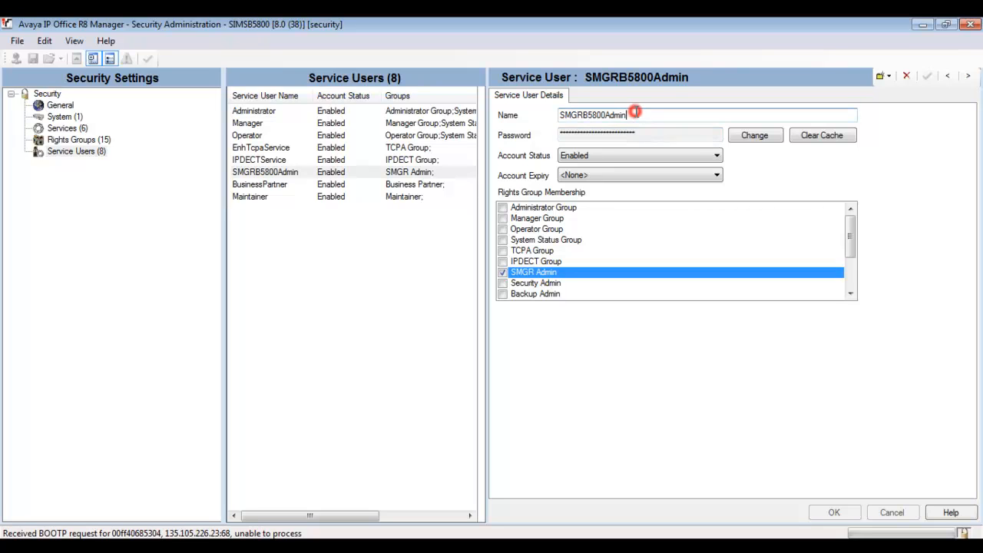
pyautogui.doubleClick(636, 113)
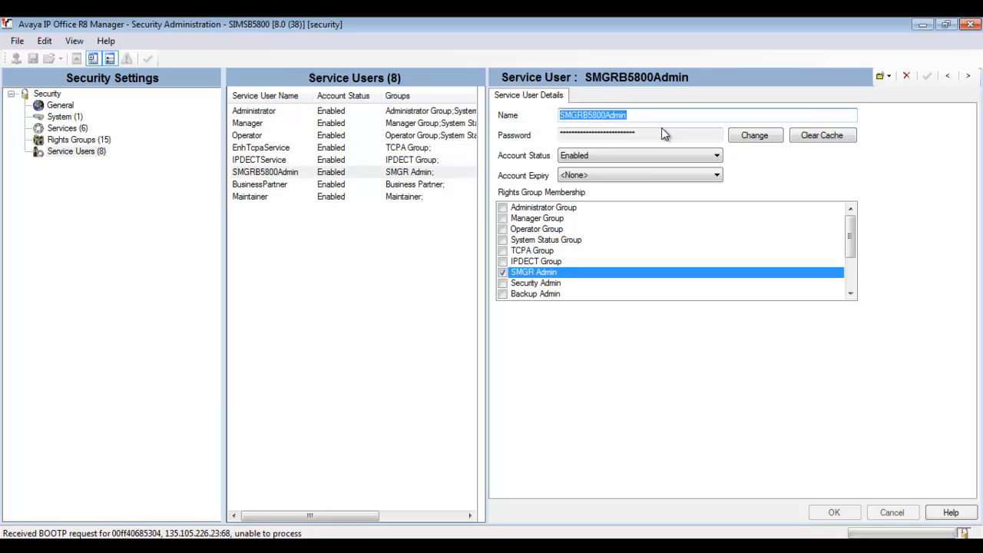
pyautogui.click(17, 41)
# Switch to configuration view, refresh the discovered systems and select SIMSB5800 to open
pyautogui.click(46, 138)
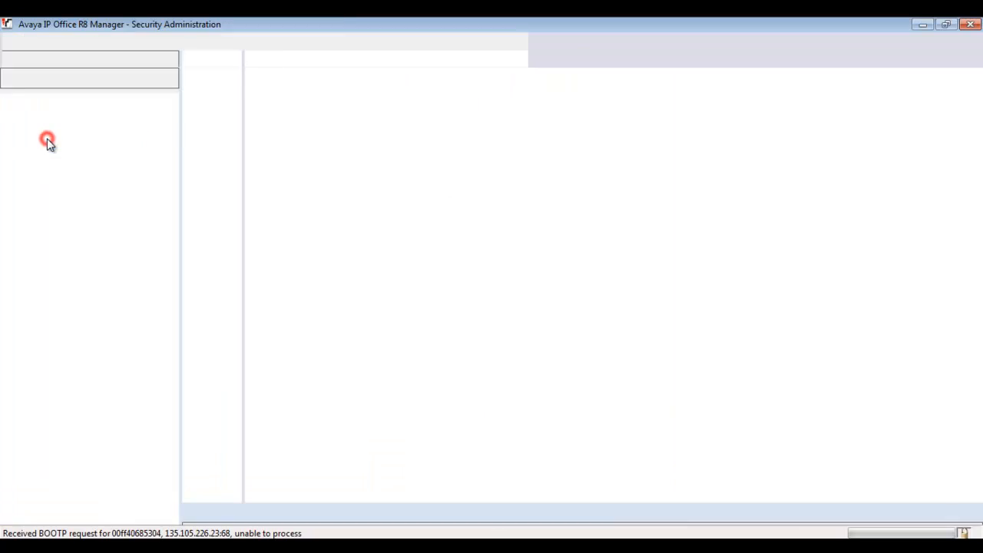
pyautogui.click(16, 60)
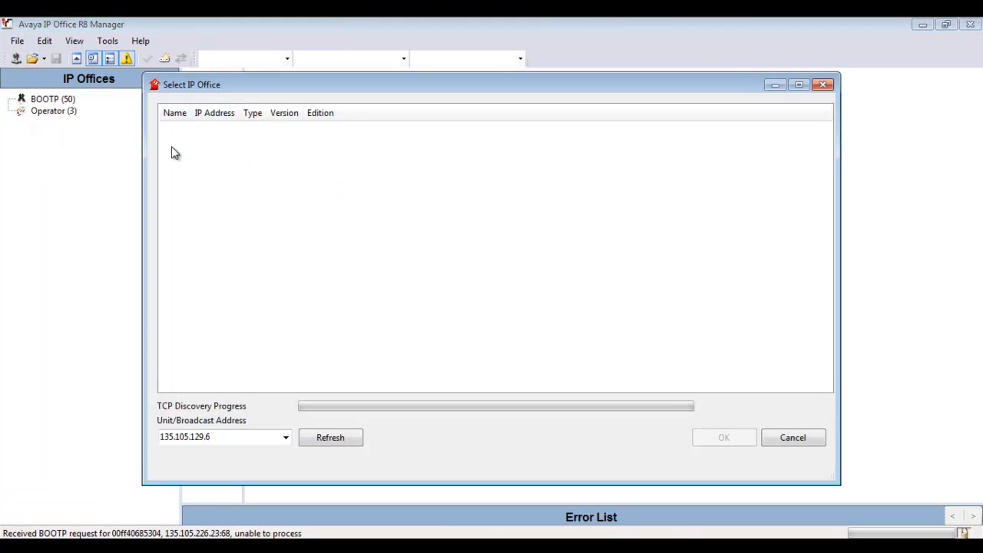
pyautogui.click(340, 434)
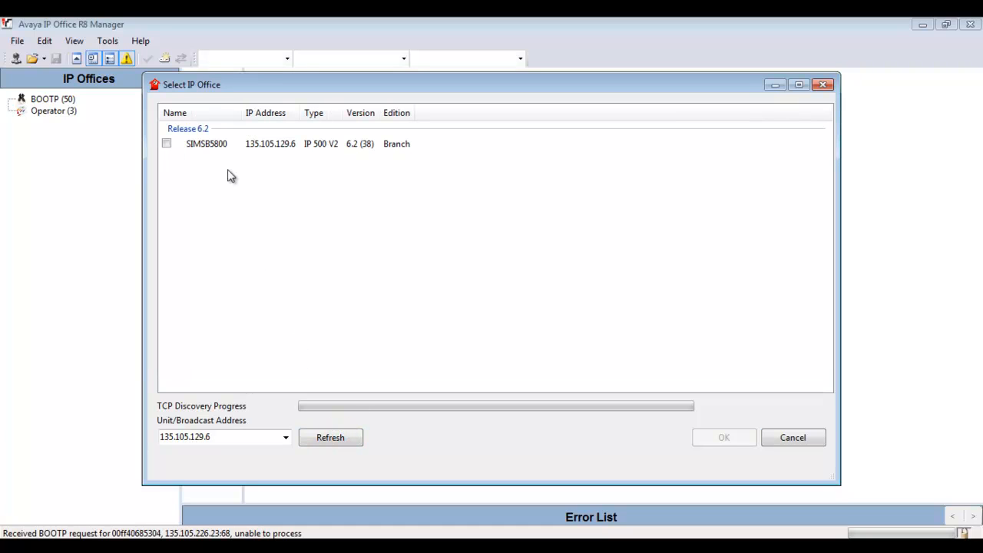
pyautogui.click(167, 144)
pyautogui.press('Return')
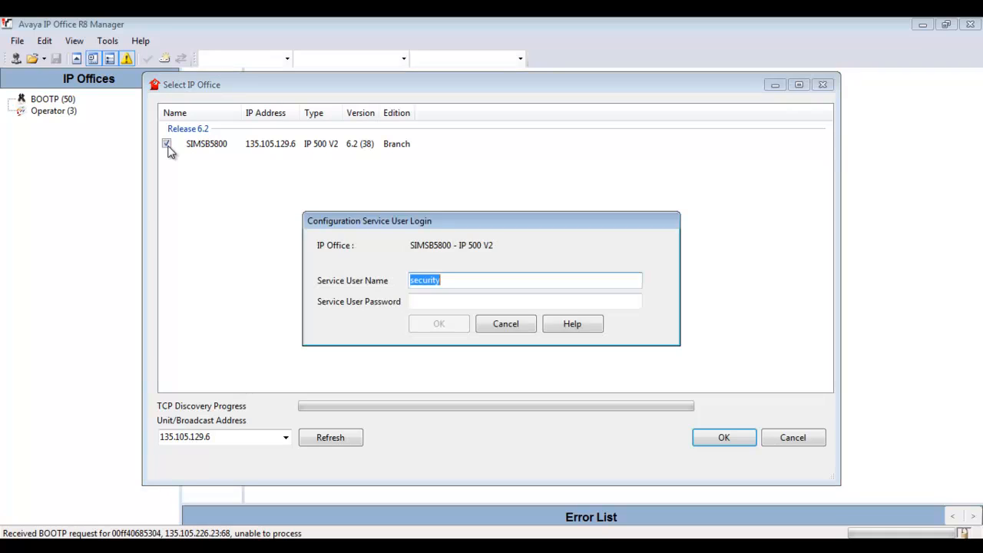
# Log in as the Administrator service user and dismiss the Network Management Administration login error
pyautogui.write('Administrator')
pyautogui.press('Tab')
pyautogui.write('••••')
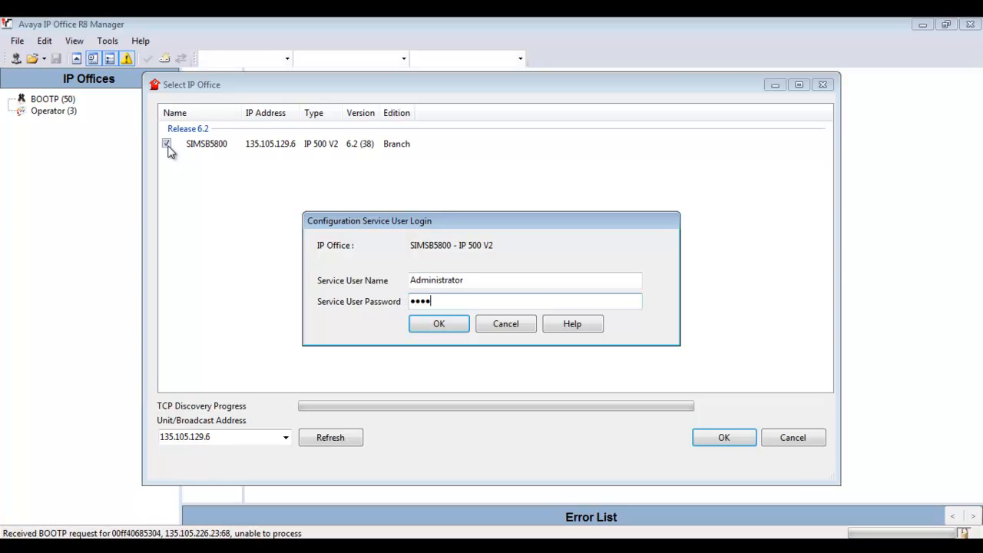
pyautogui.press('BackSpace')
pyautogui.press('BackSpace')
pyautogui.press('BackSpace')
pyautogui.press('BackSpace')
pyautogui.hotkey('shift', 'Tab')
pyautogui.hotkey('shift', 'Home')
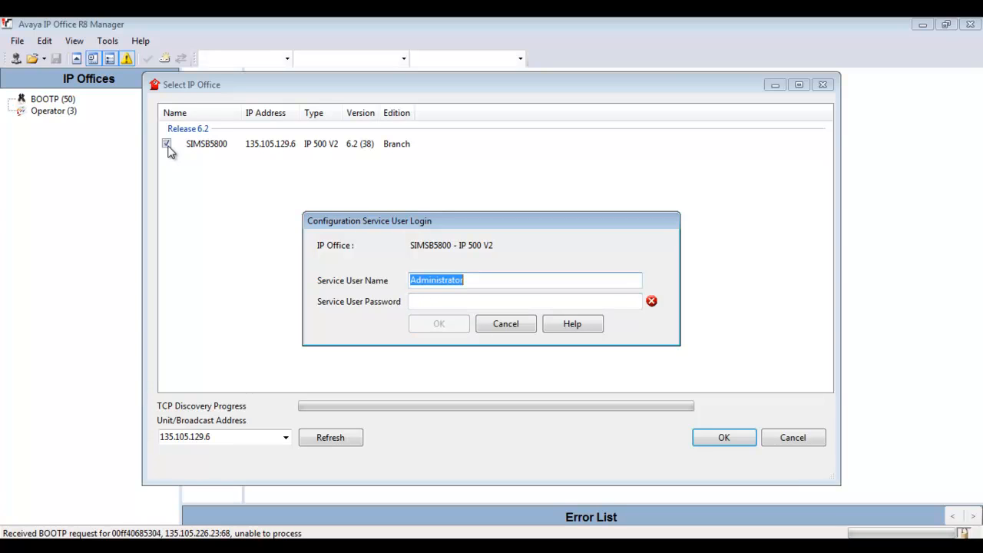
pyautogui.press('Tab')
pyautogui.hotkey('ctrl', 'v')
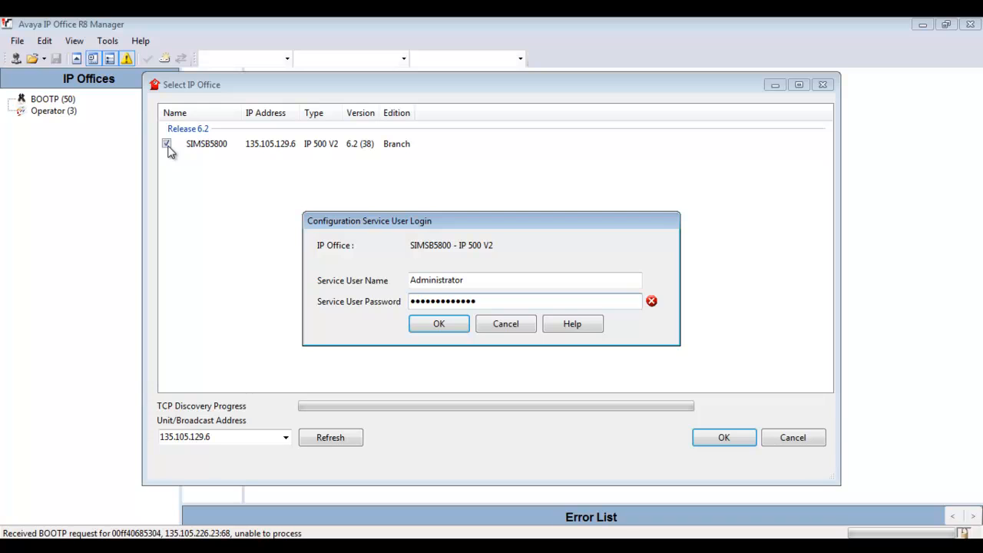
pyautogui.click(423, 323)
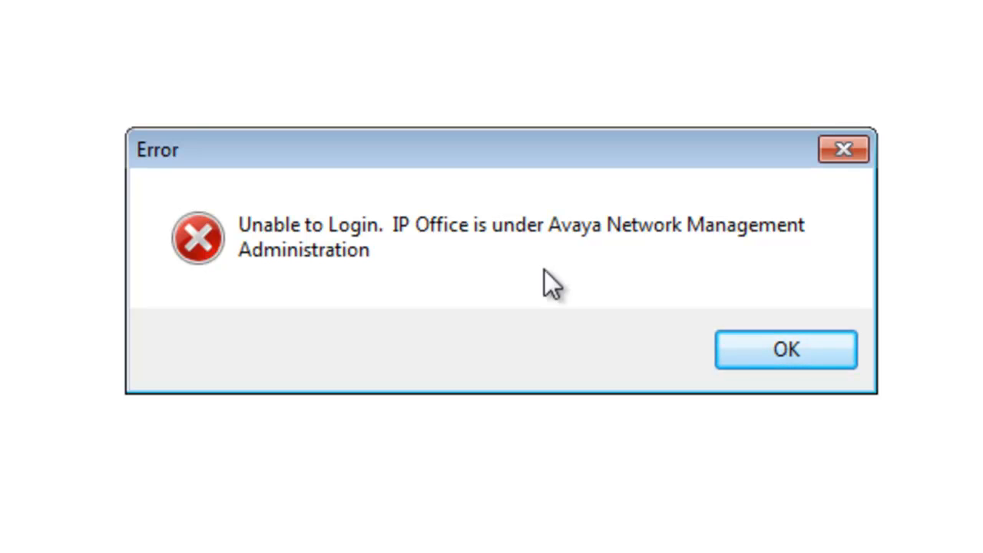
pyautogui.click(746, 338)
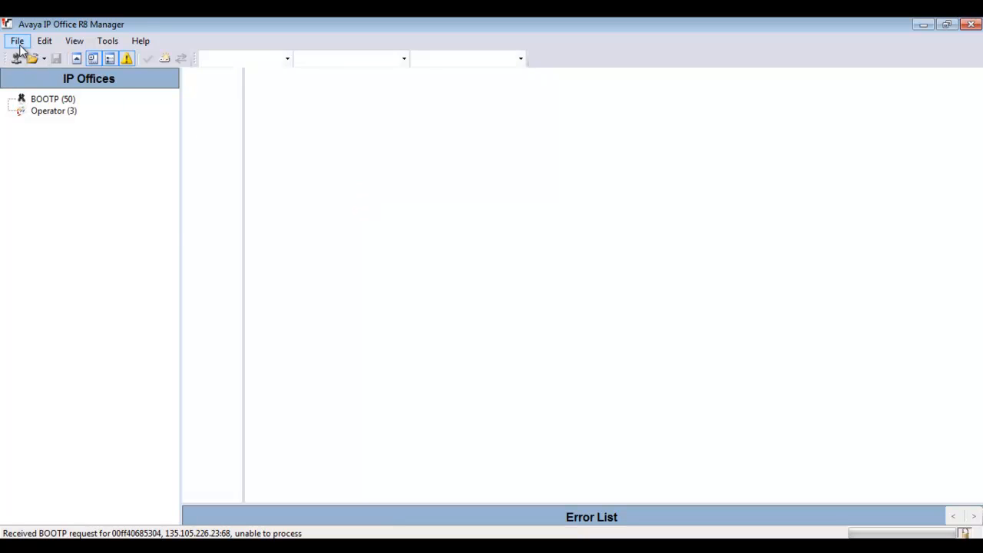
# Open Security Settings for SIMSB5800, log in as the security user and acknowledge the default-password warning
pyautogui.click(16, 41)
pyautogui.moveTo(64, 171)
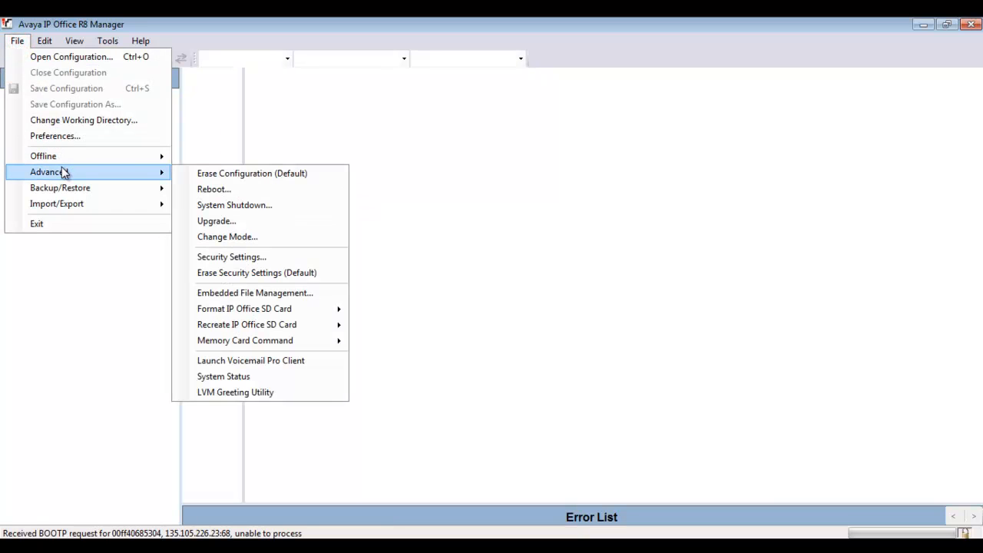
pyautogui.click(272, 261)
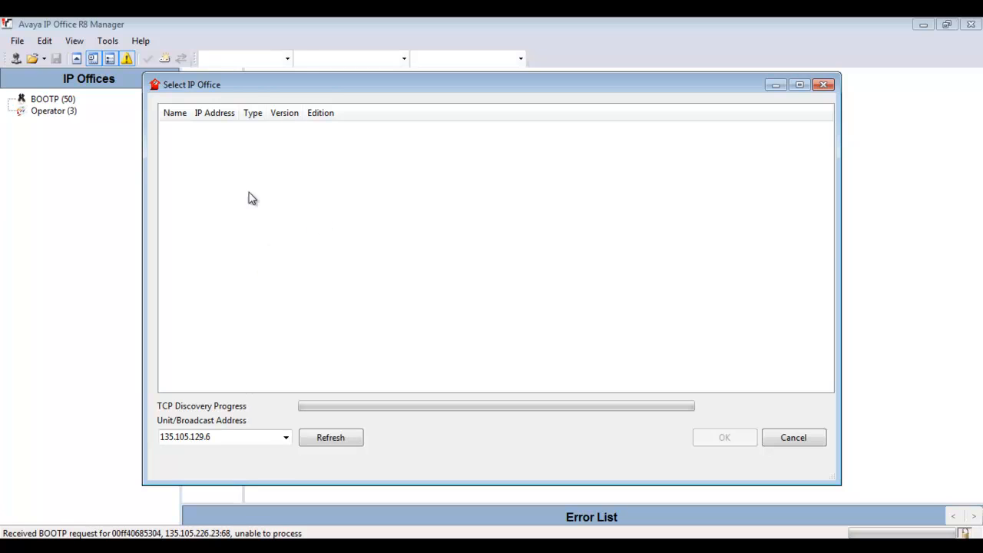
pyautogui.click(168, 146)
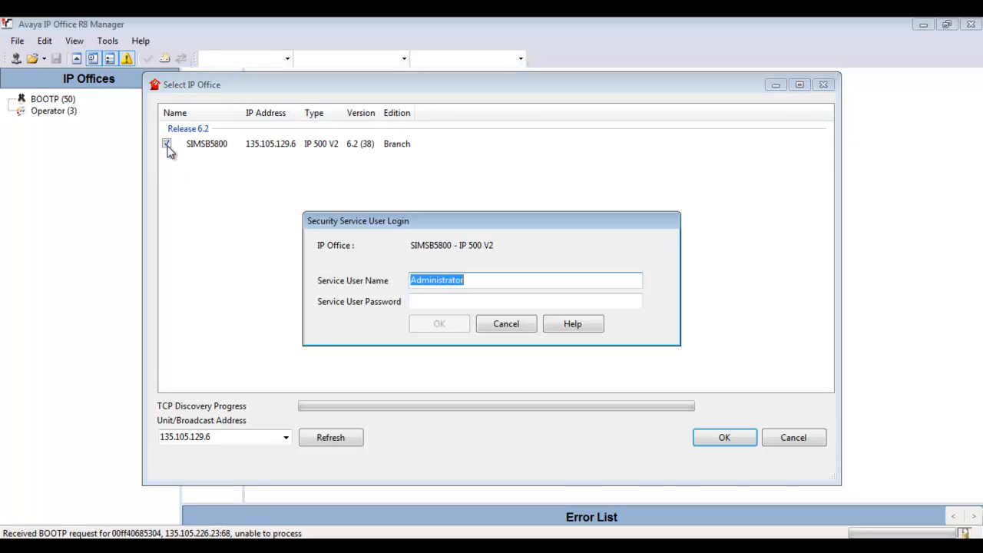
pyautogui.write('security')
pyautogui.press('Tab')
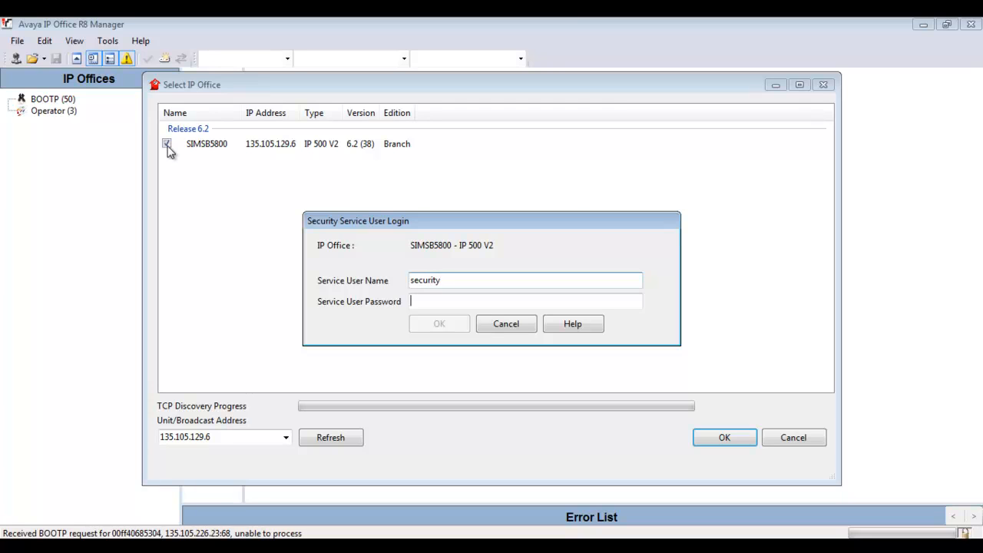
pyautogui.write('********')
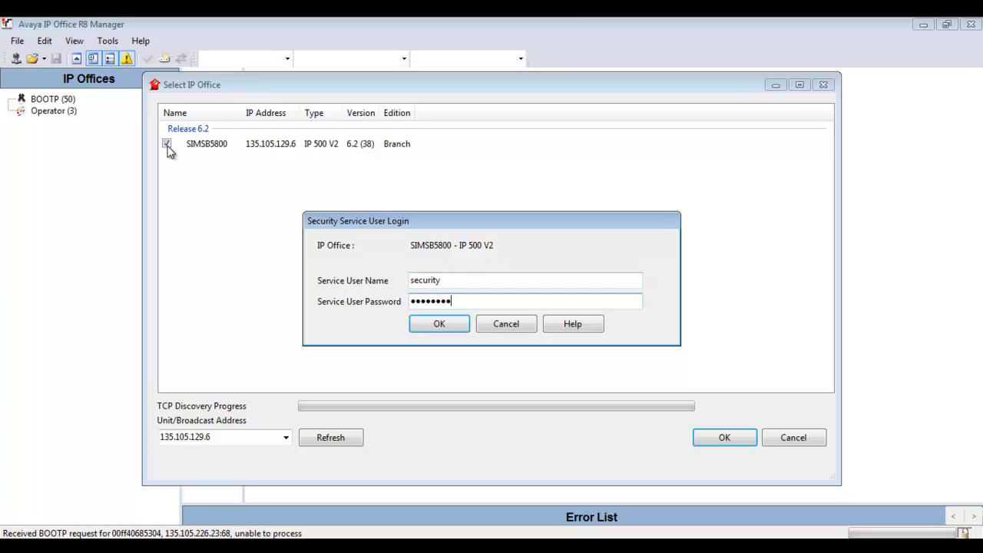
pyautogui.write('**')
pyautogui.press('Return')
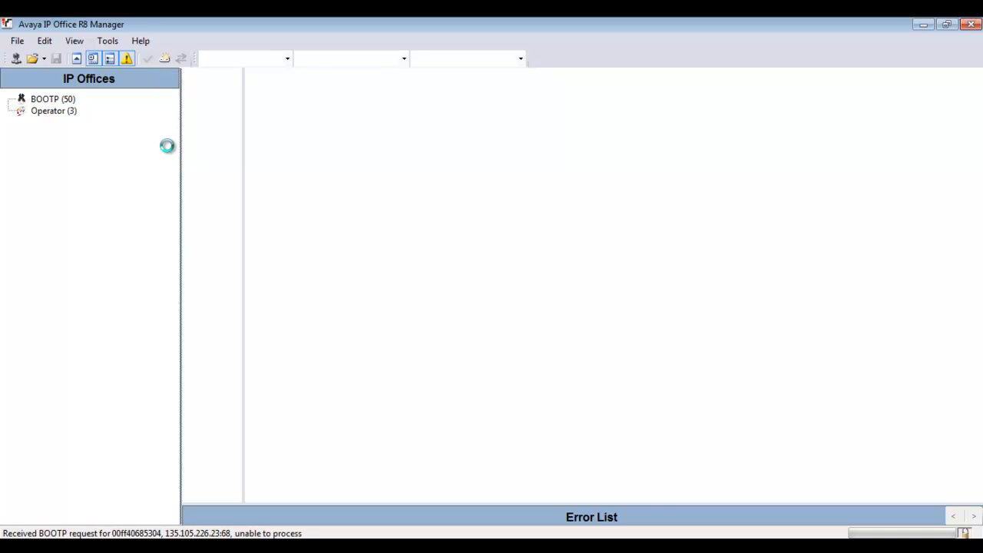
pyautogui.click(632, 343)
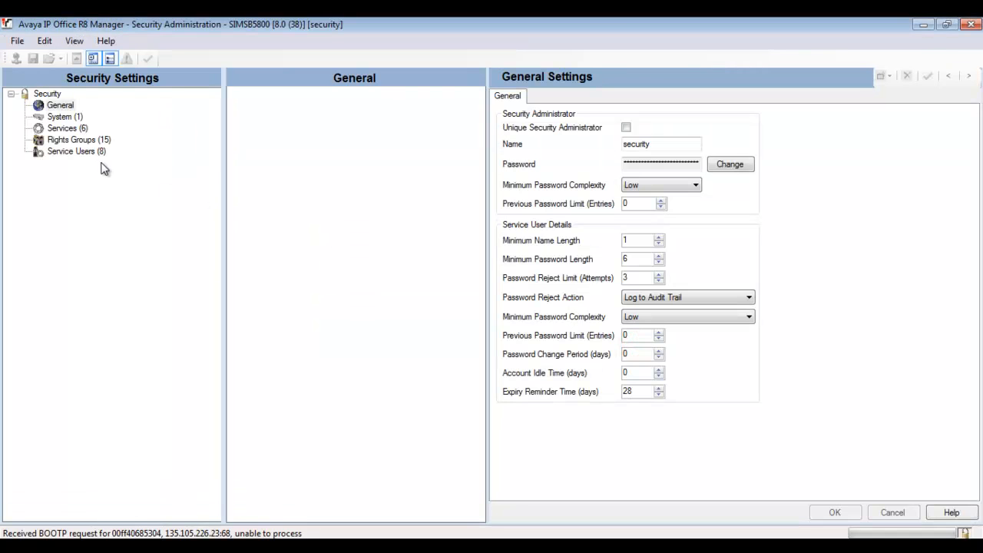
# Untick Under SMGR Administration for the Configuration service and save the security settings
pyautogui.click(77, 129)
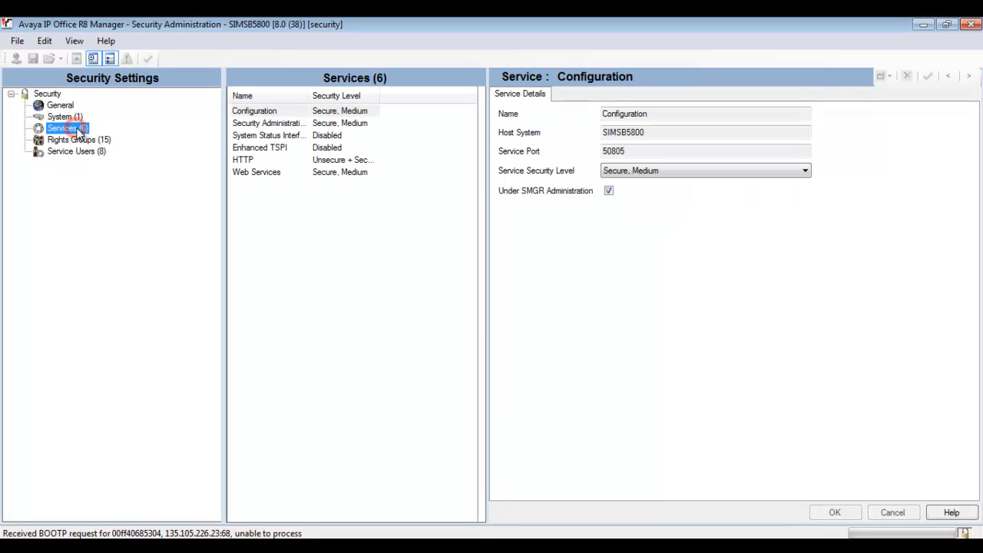
pyautogui.click(254, 111)
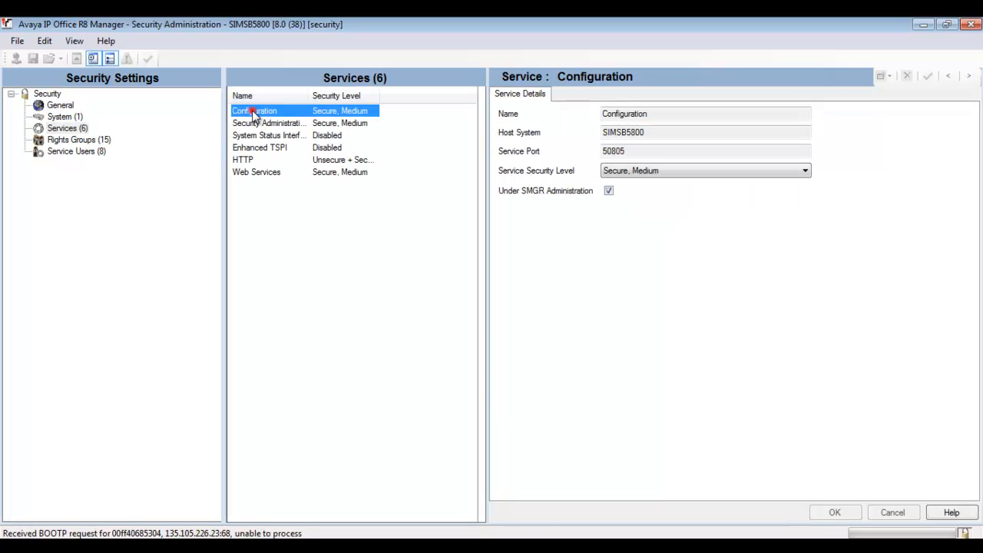
pyautogui.click(609, 191)
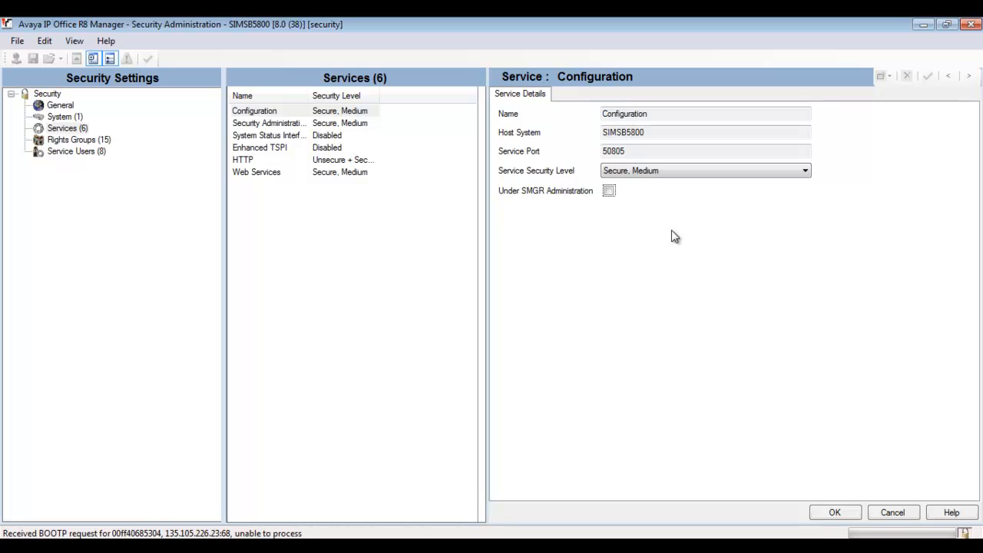
pyautogui.click(829, 513)
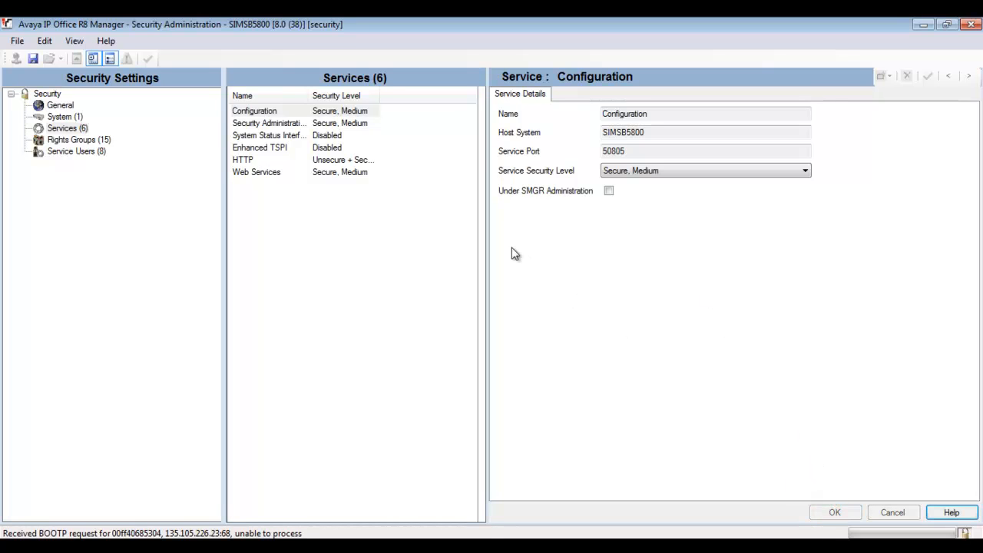
pyautogui.click(32, 60)
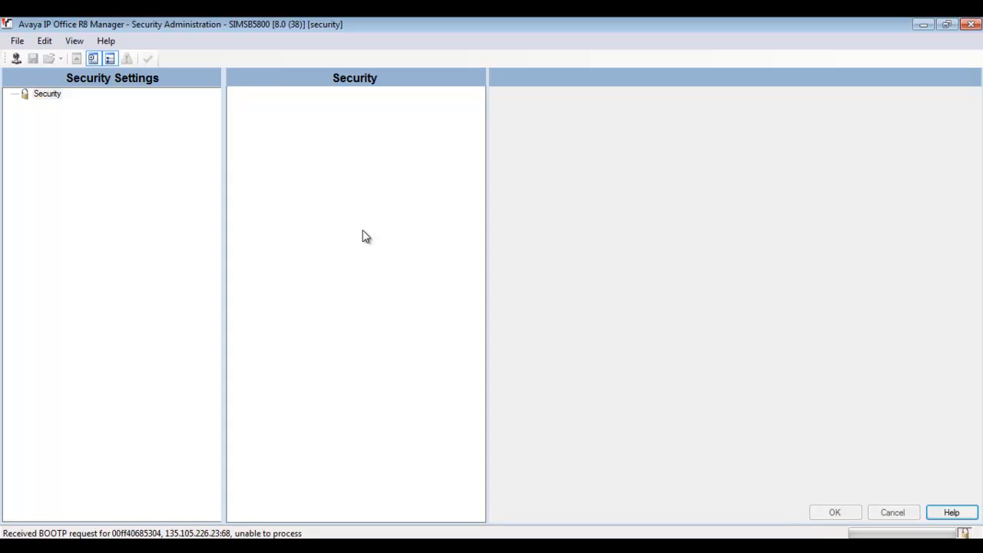
# Switch back to configuration management, select SIMSB5800 and submit the administrator service user login
pyautogui.click(16, 41)
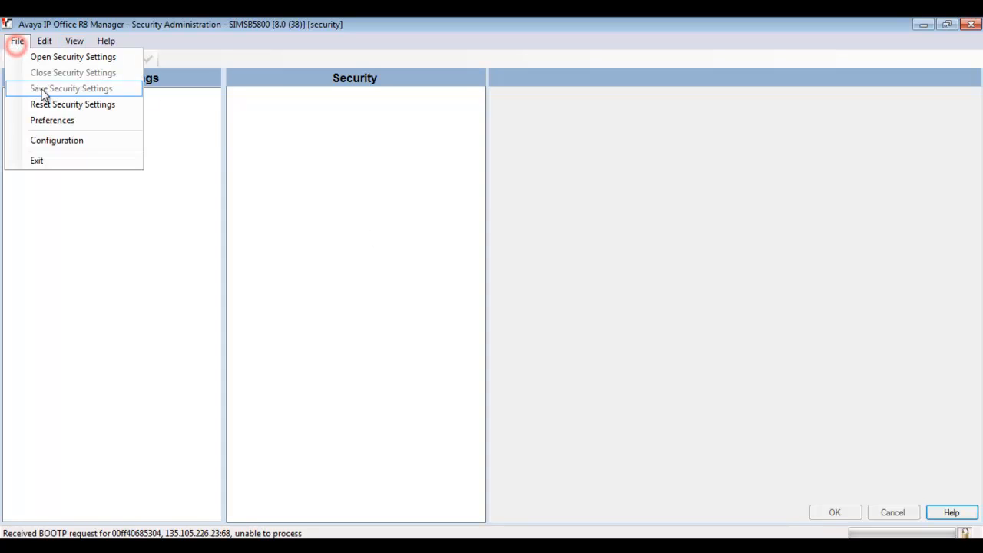
pyautogui.click(68, 139)
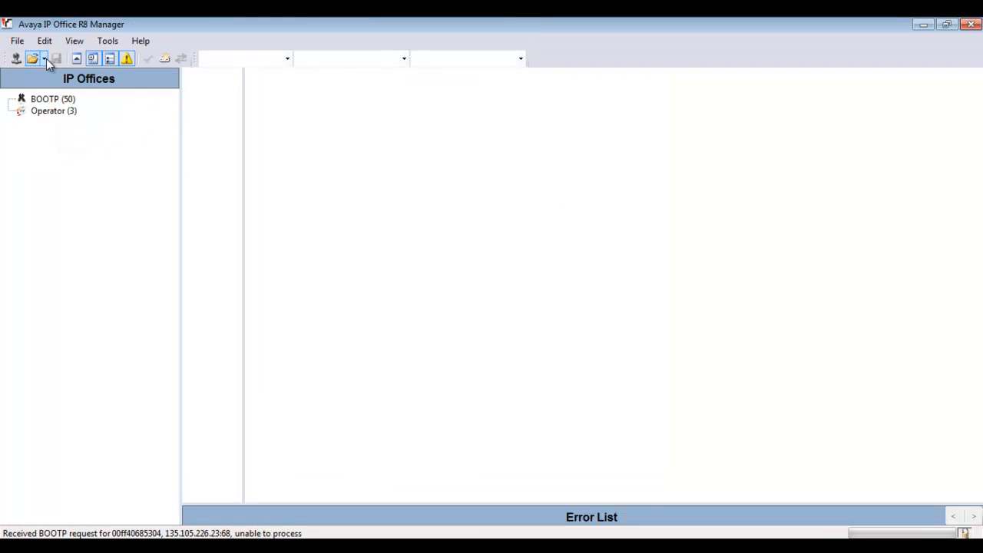
pyautogui.click(14, 60)
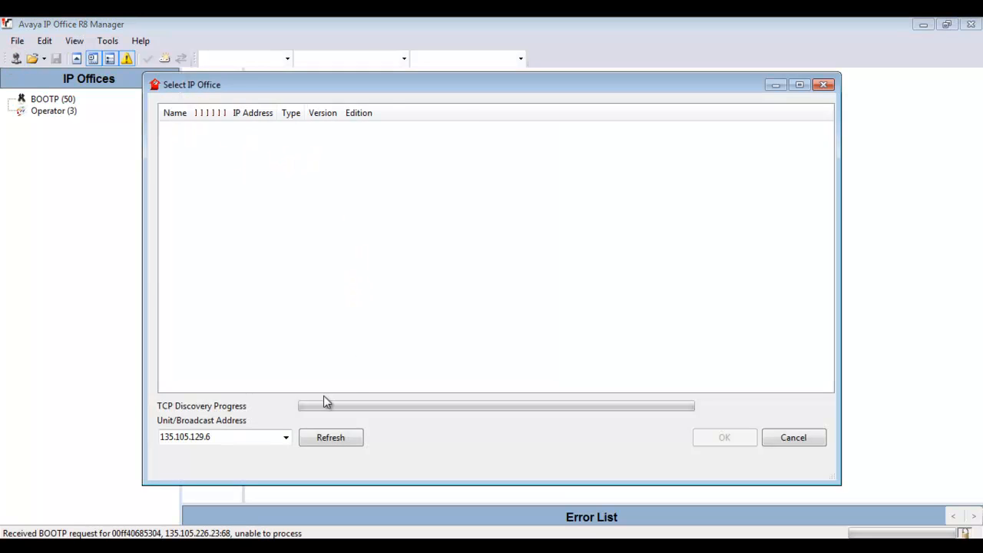
pyautogui.click(167, 144)
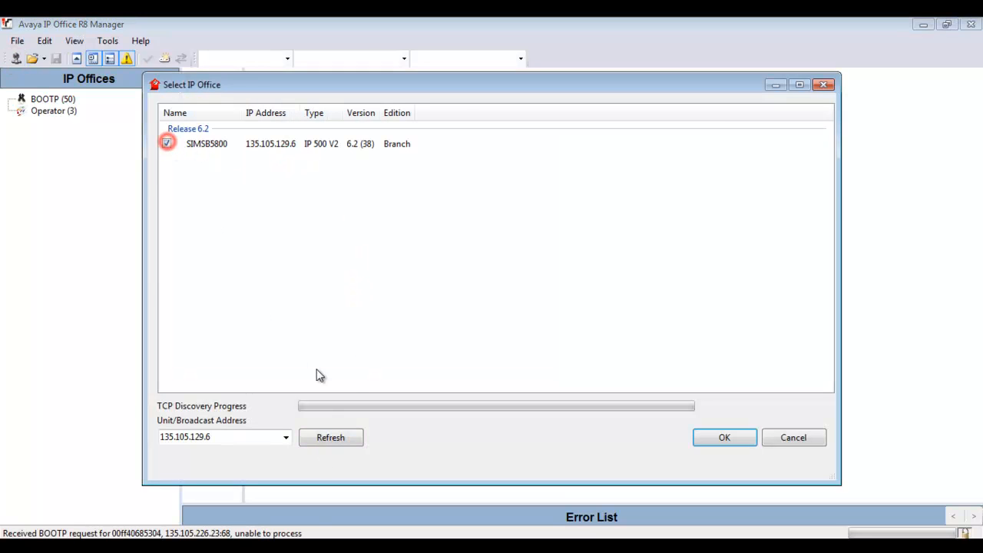
pyautogui.click(331, 437)
pyautogui.press('Return')
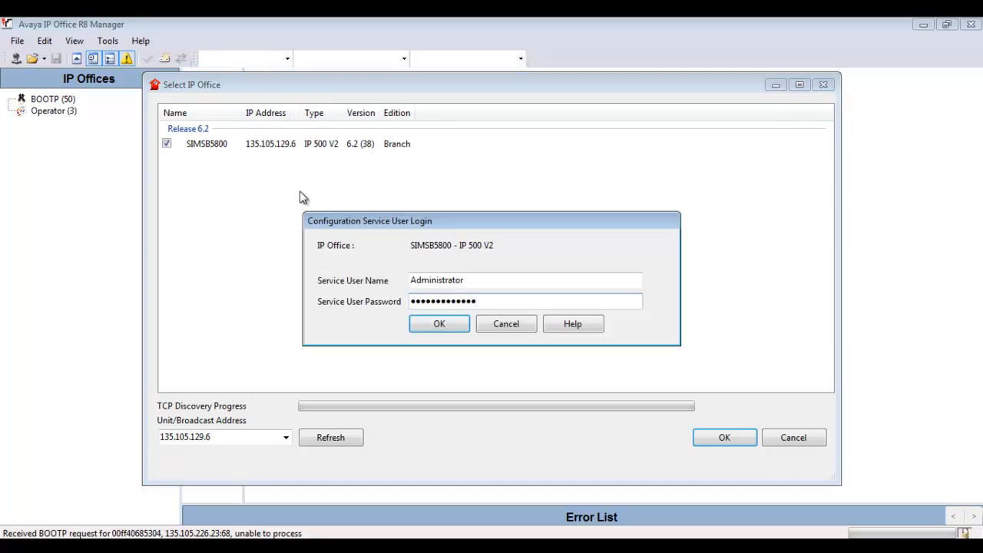
pyautogui.press('Return')
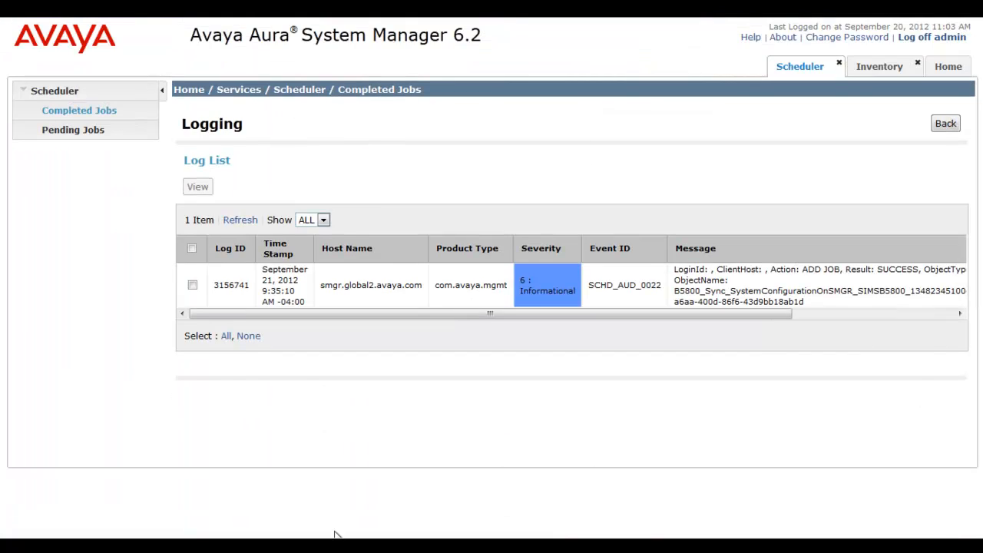
# Go to the System Manager Home page and open B5800 Branch Gateway under Elements
pyautogui.click(950, 67)
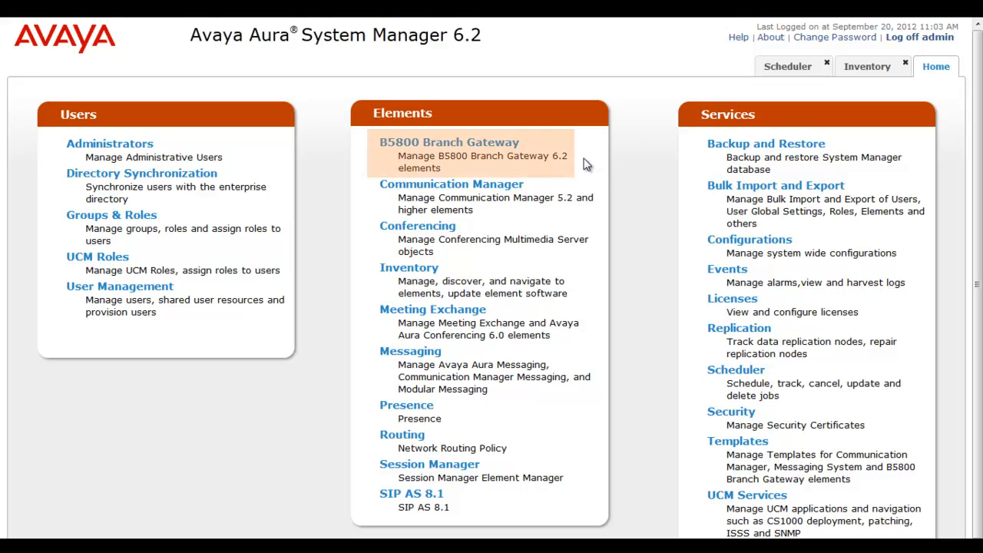
pyautogui.click(530, 149)
pyautogui.click(542, 148)
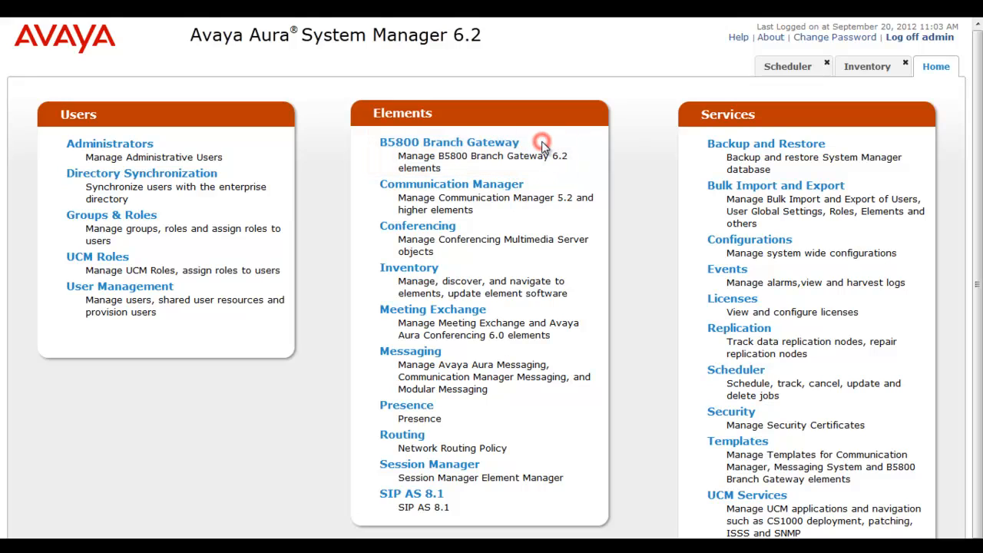